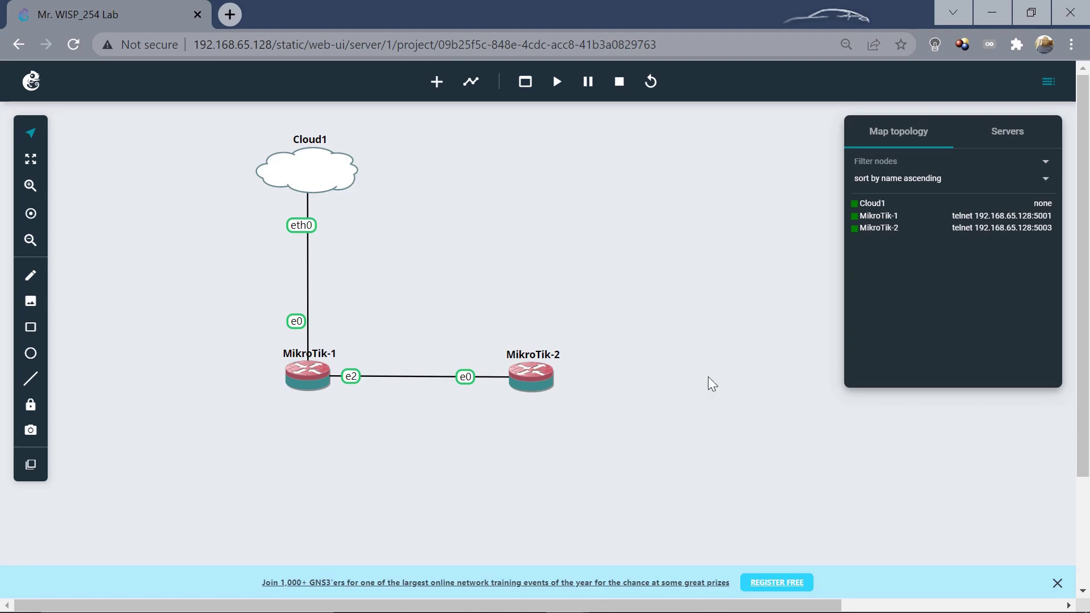
# Glance at the GNS3 topology, then return Router 1's WinBox session to the front.
pyautogui.moveTo(660, 611)
pyautogui.moveTo(481, 597)
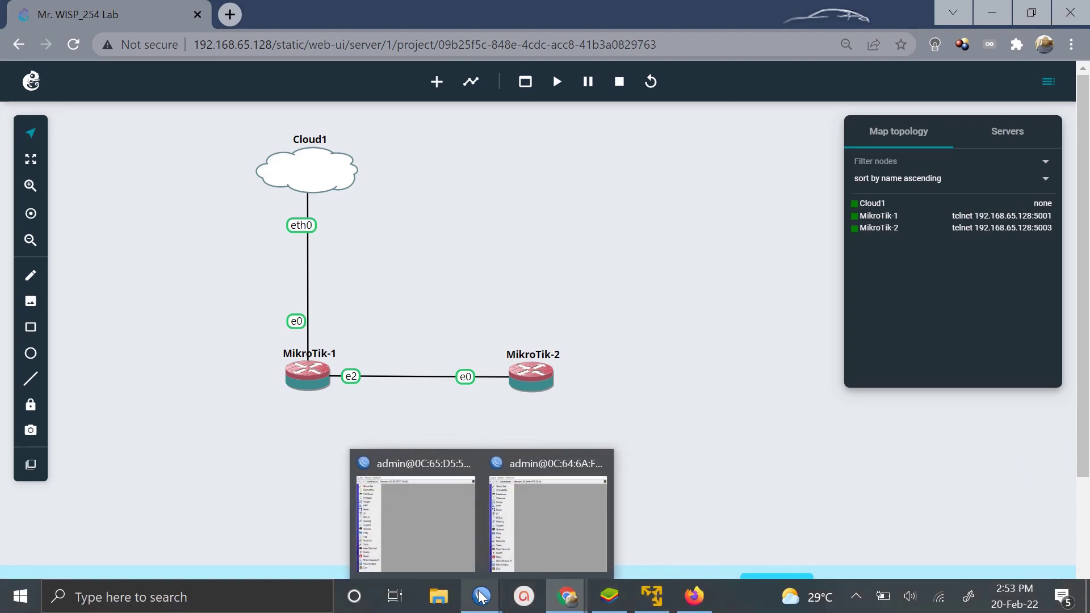
pyautogui.click(411, 519)
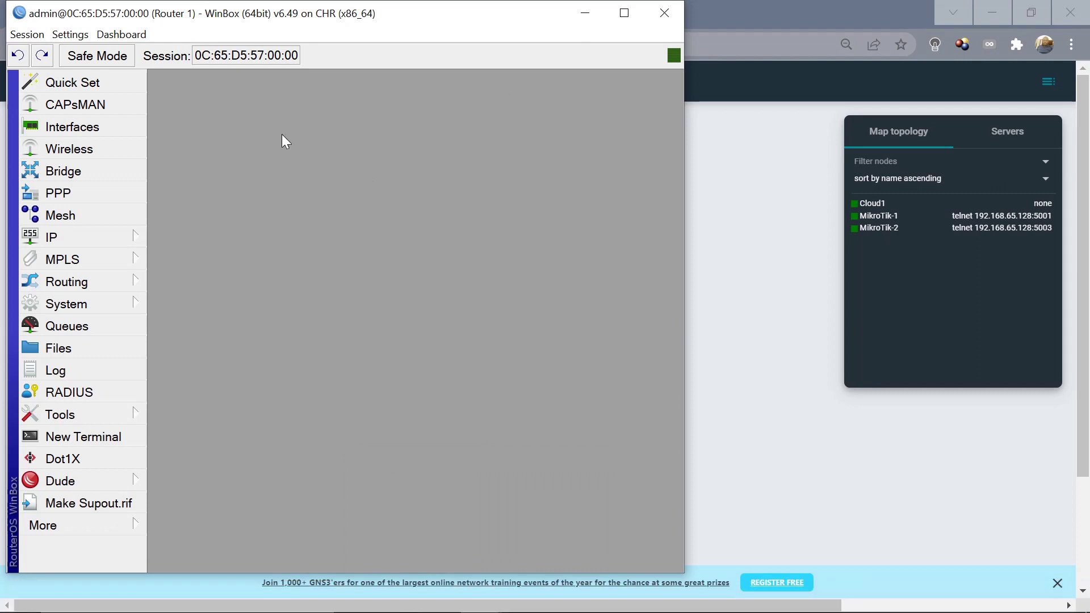
pyautogui.click(748, 185)
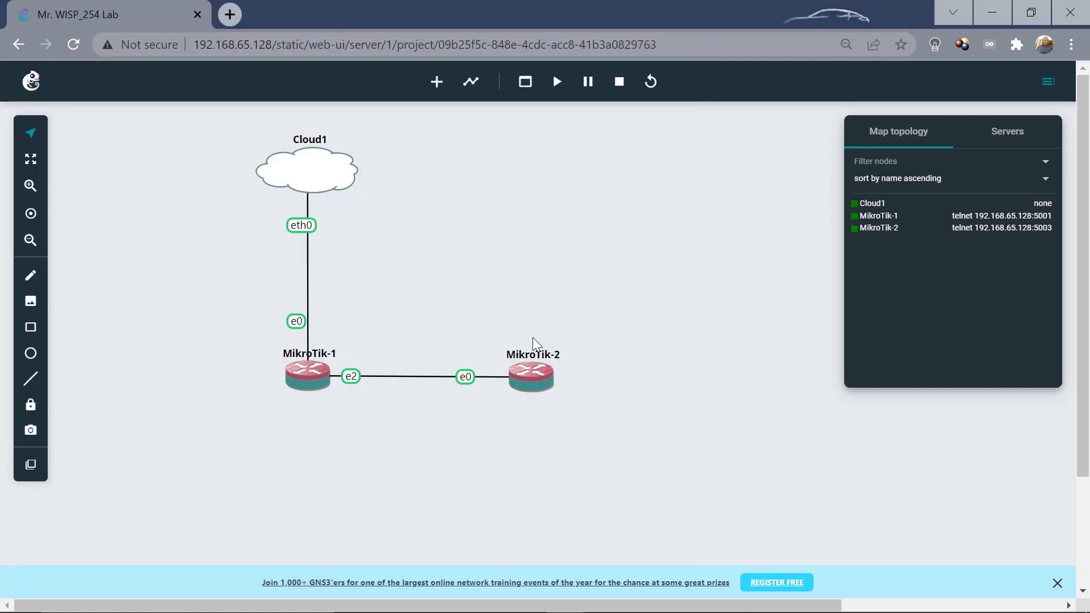
pyautogui.moveTo(590, 611)
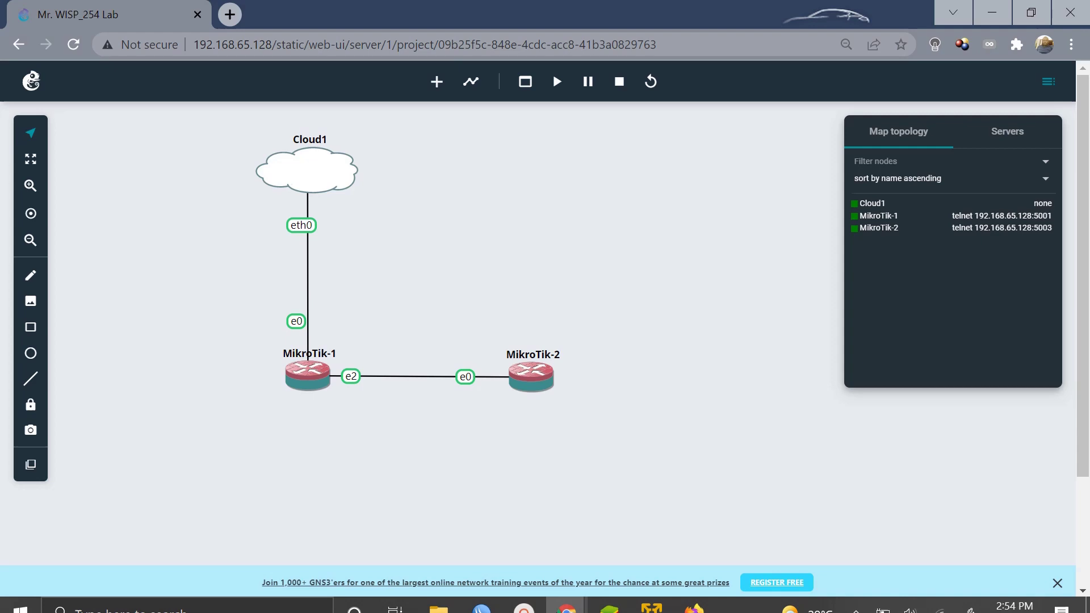
pyautogui.moveTo(481, 596)
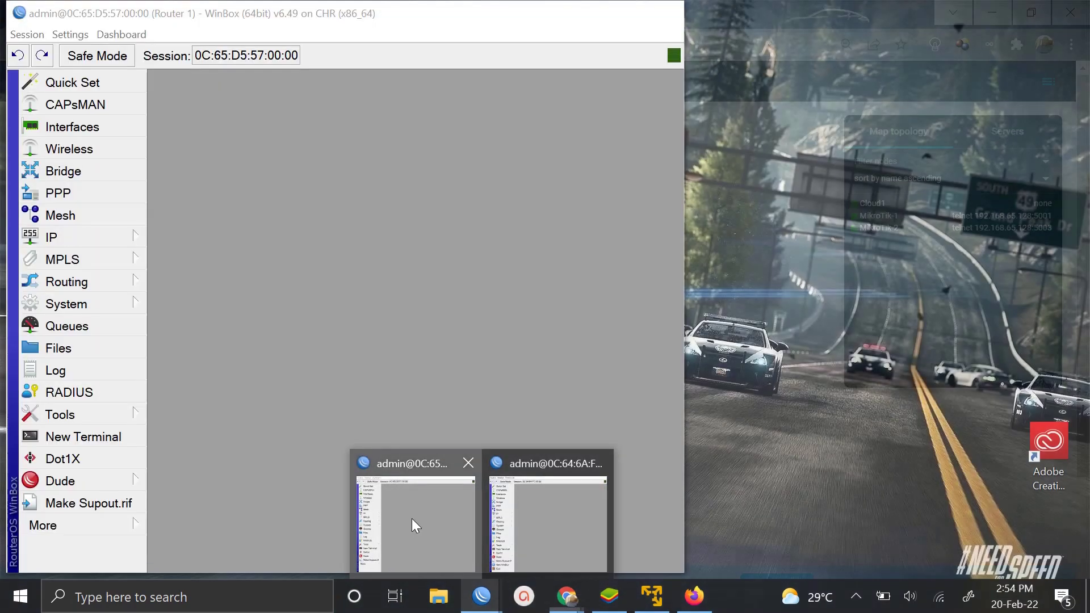
pyautogui.click(411, 519)
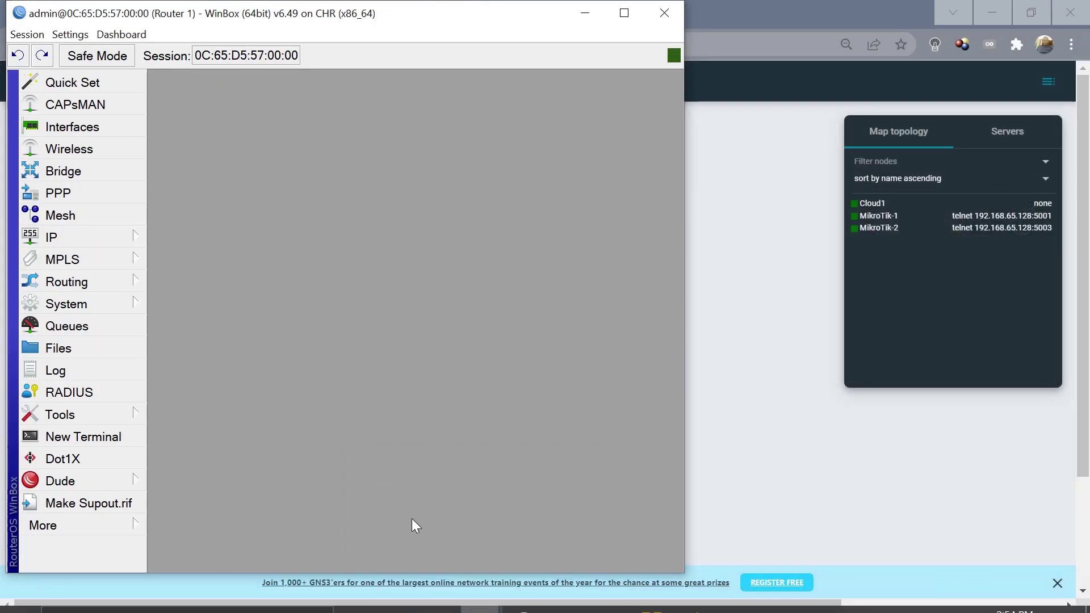
# Enable Router 1's SSTP server on port 443 from the maximized PPP Interface list.
pyautogui.click(69, 189)
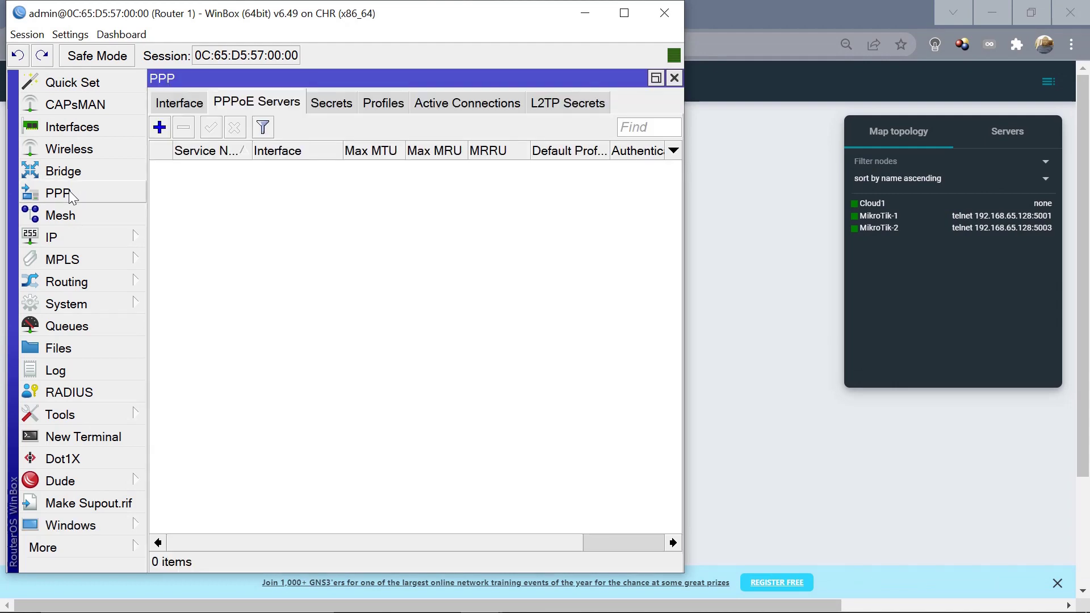
pyautogui.click(624, 13)
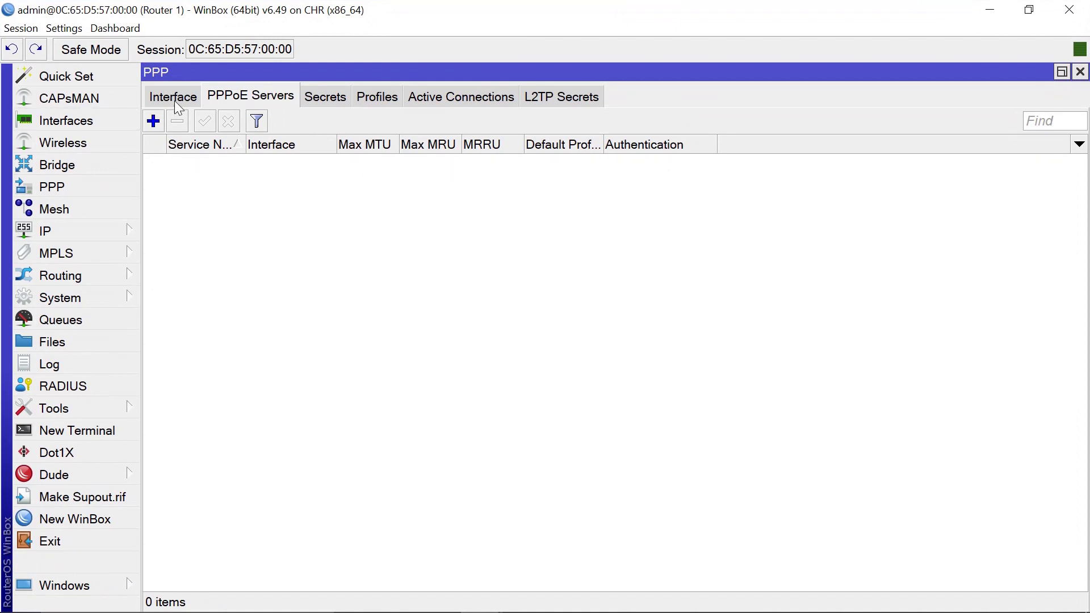
pyautogui.click(174, 97)
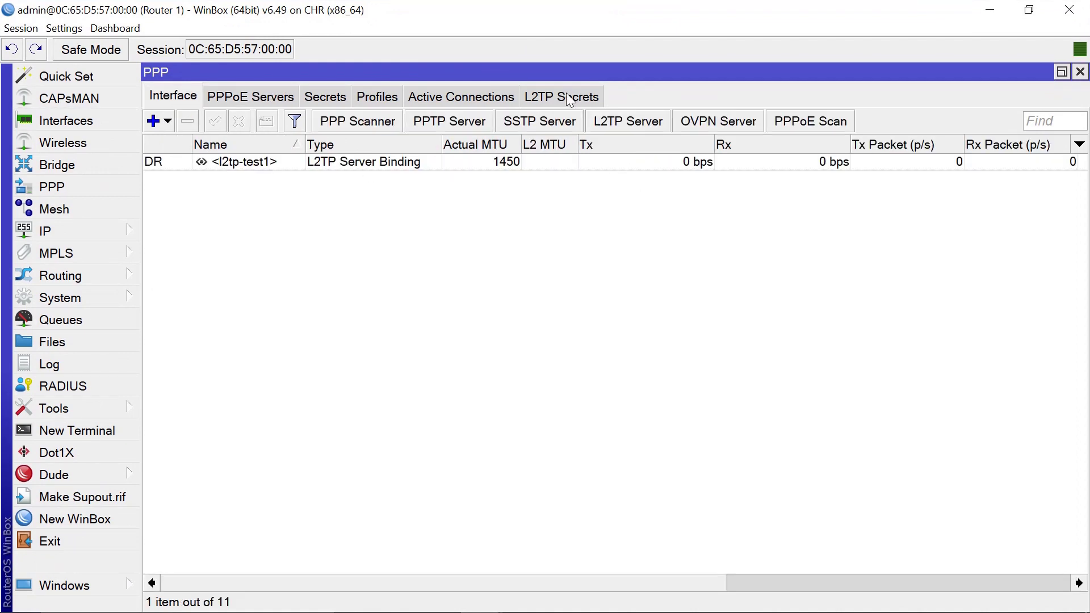
pyautogui.click(528, 123)
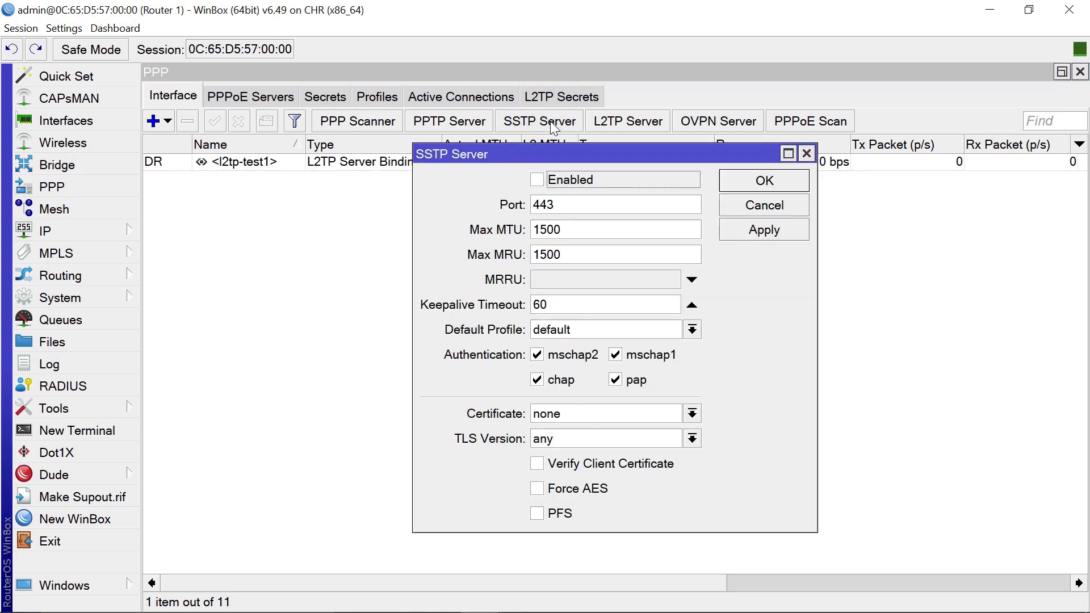
pyautogui.click(542, 181)
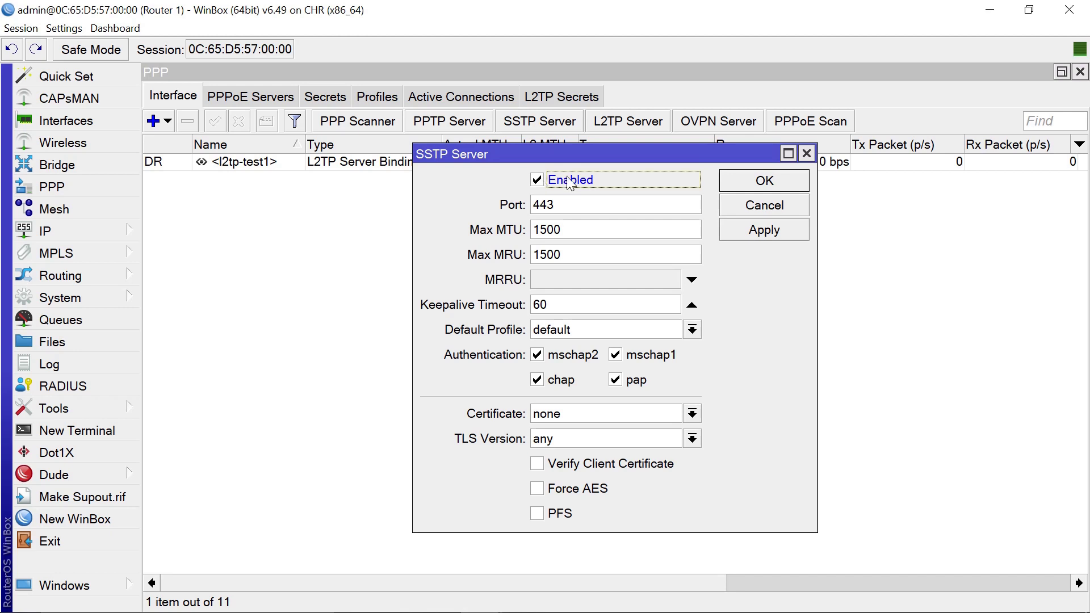
pyautogui.click(767, 183)
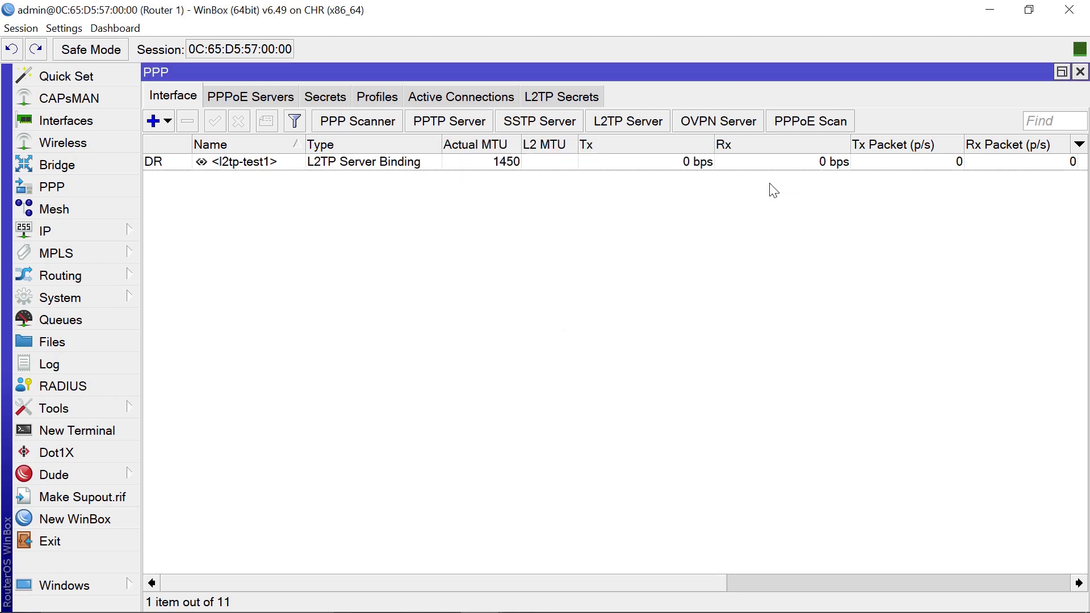
# Create IP pool 'sstp pool' with addresses 192.168.1.10-192.168.1.100 and select it.
pyautogui.click(378, 101)
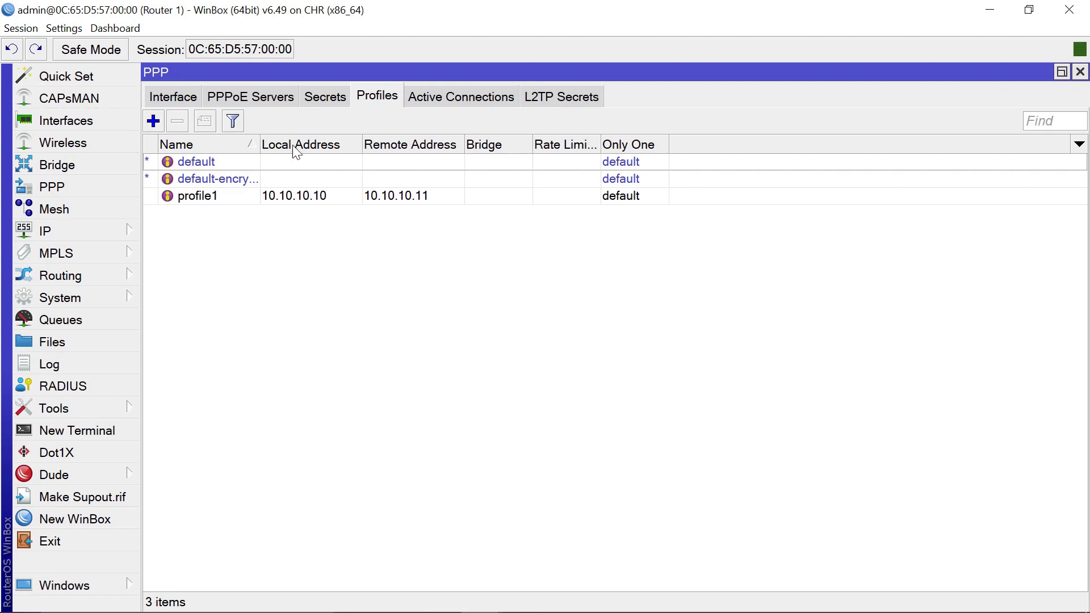
pyautogui.click(64, 230)
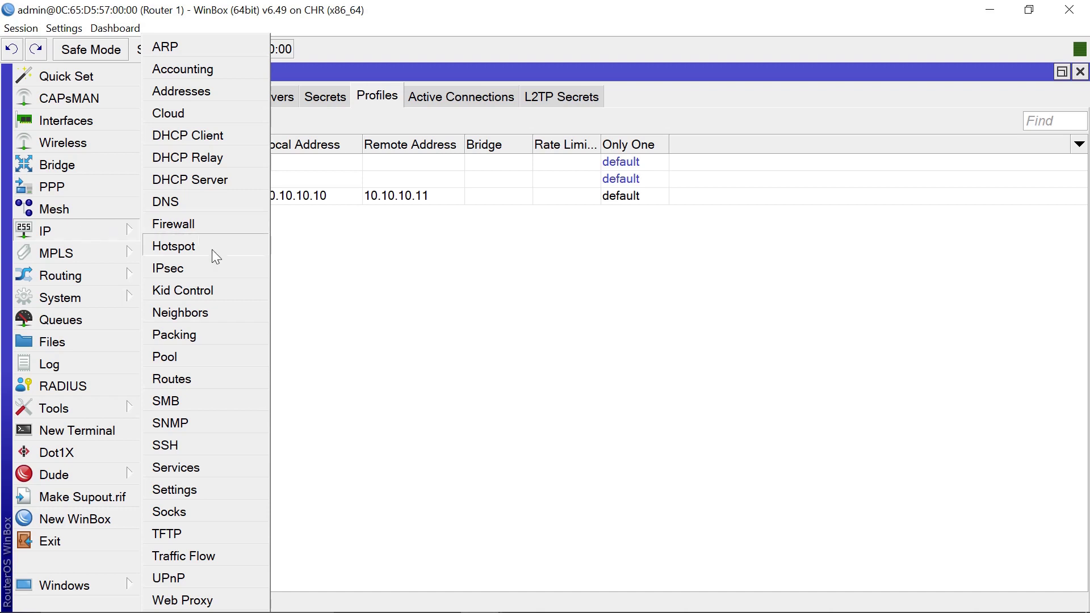
pyautogui.click(171, 357)
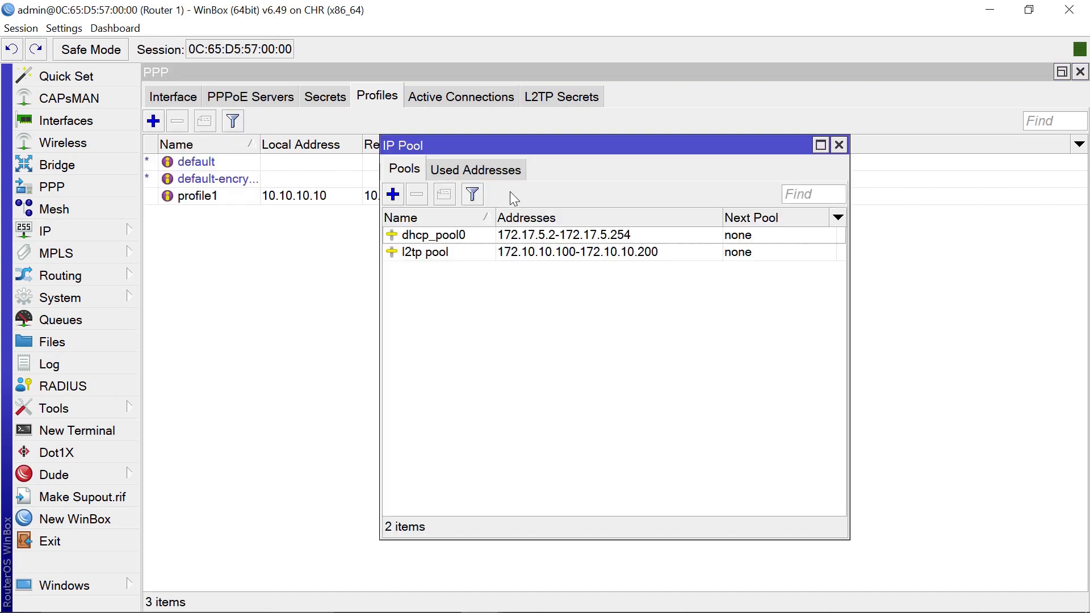
pyautogui.click(393, 195)
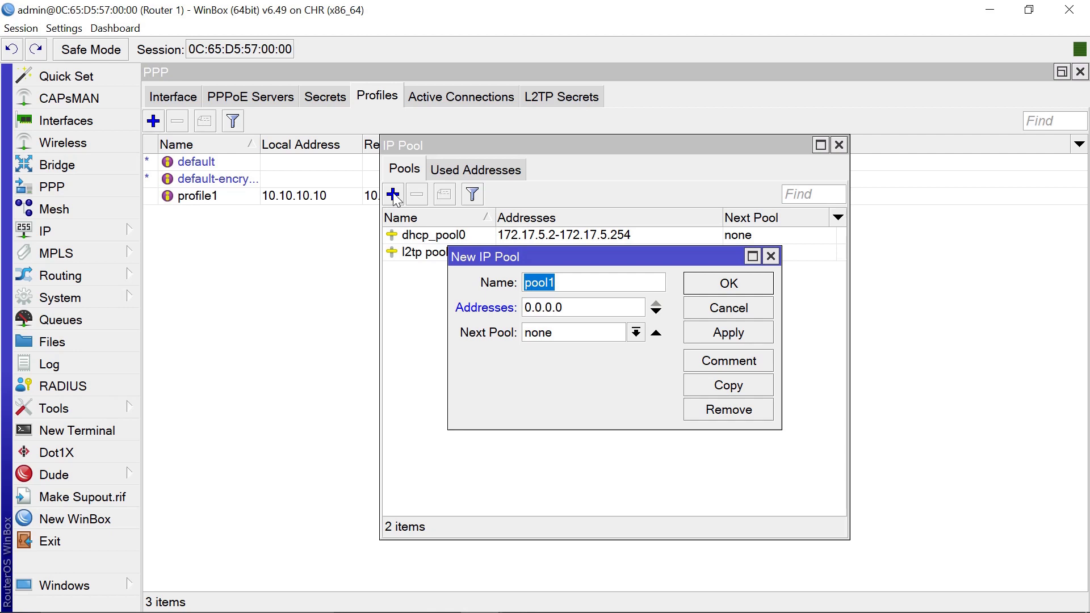
pyautogui.press('End')
pyautogui.press('BackSpace')
pyautogui.write('sstp')
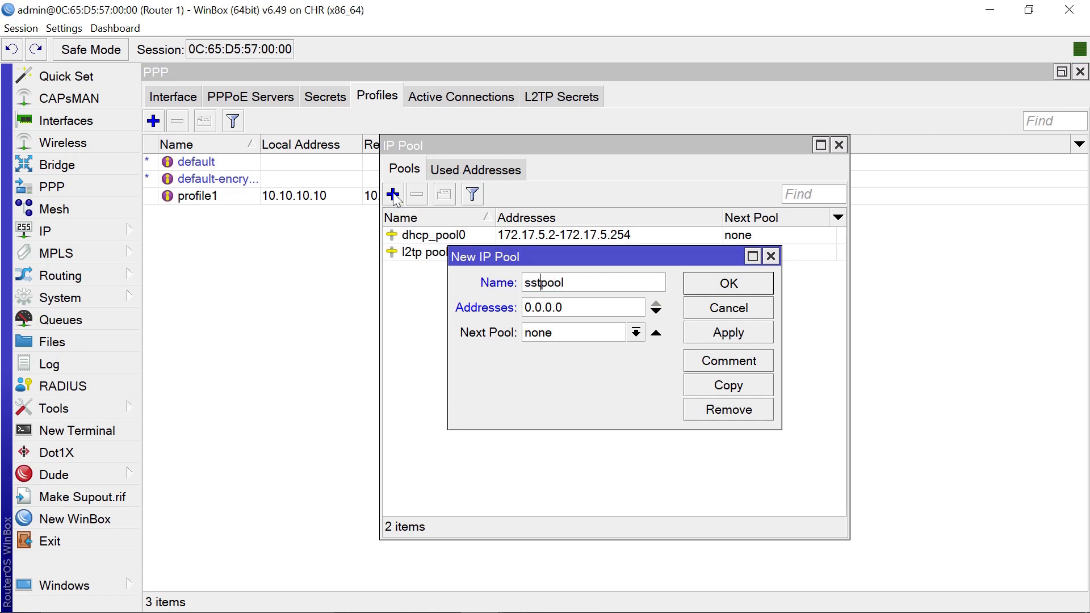
pyautogui.click(586, 306)
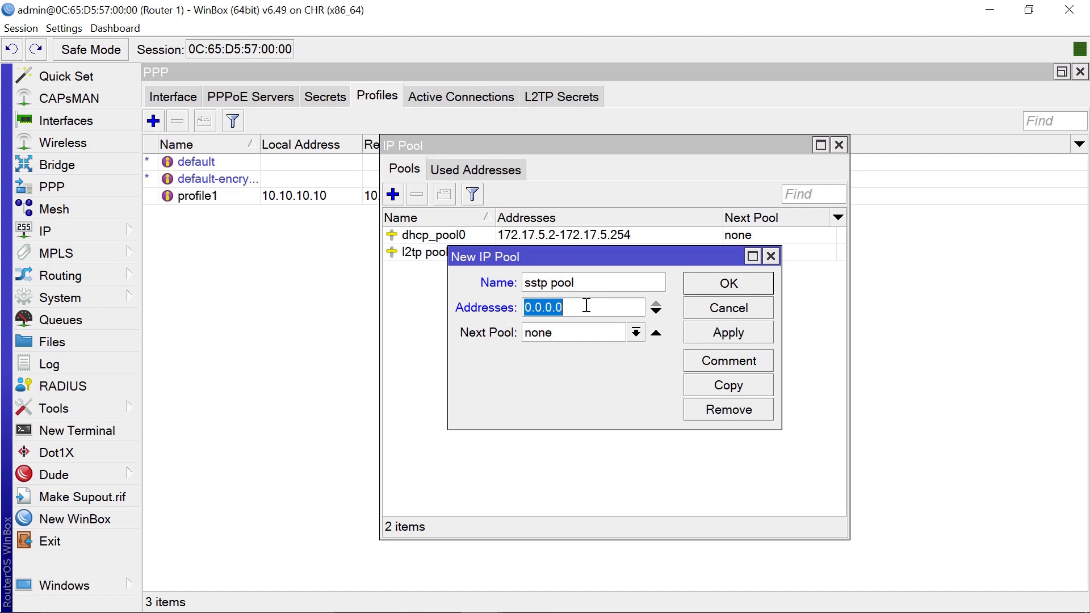
pyautogui.write('192.16')
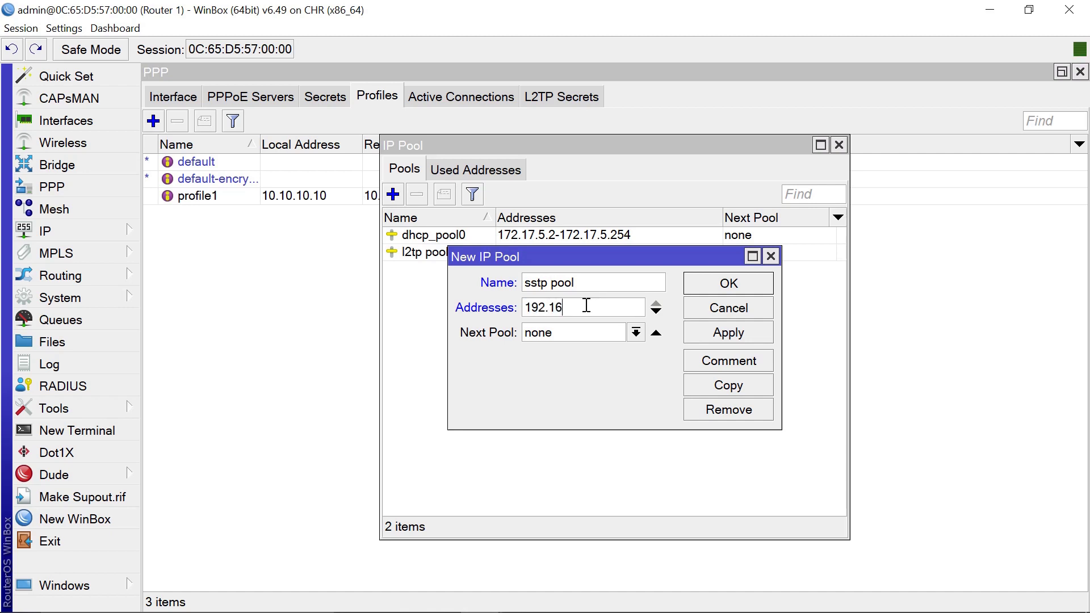
pyautogui.write('8.1.0-192.168.1.100')
pyautogui.click(730, 284)
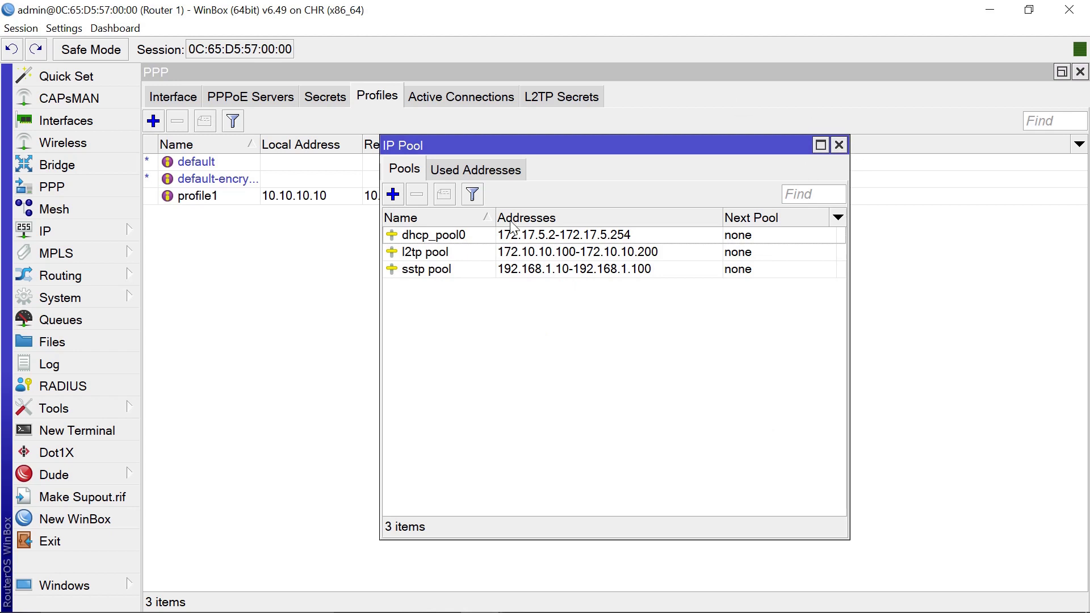
pyautogui.click(536, 273)
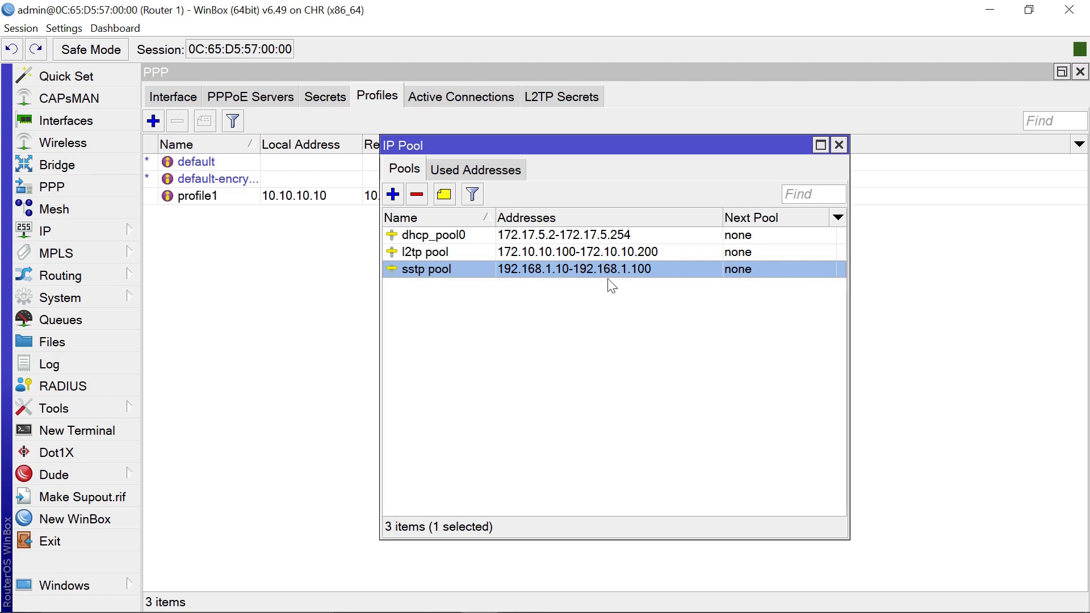
# Start a new PPP profile and name it 'profile sstp'.
pyautogui.click(839, 145)
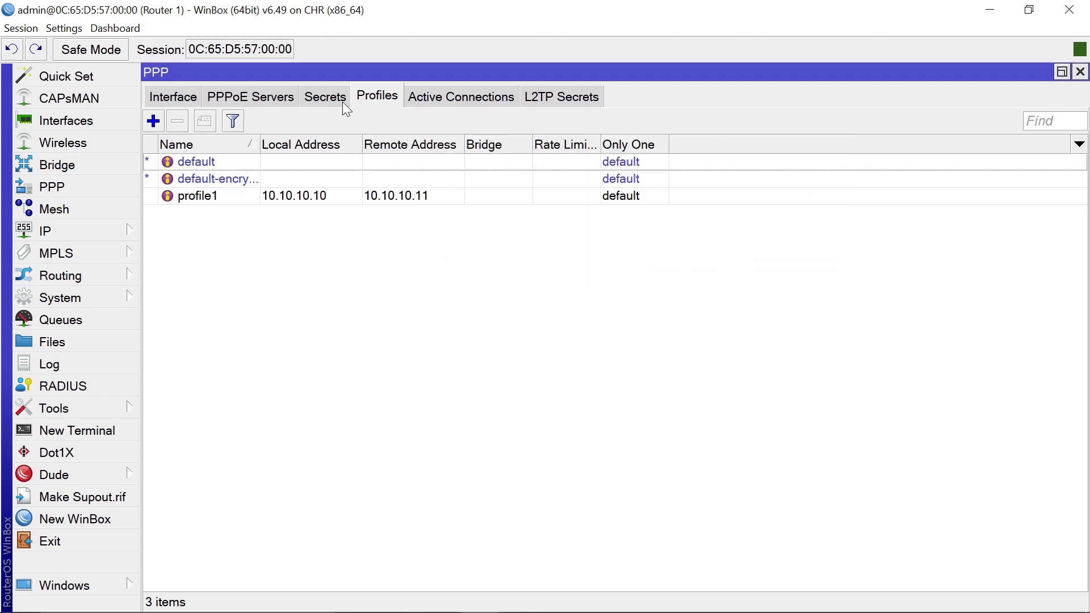
pyautogui.click(154, 121)
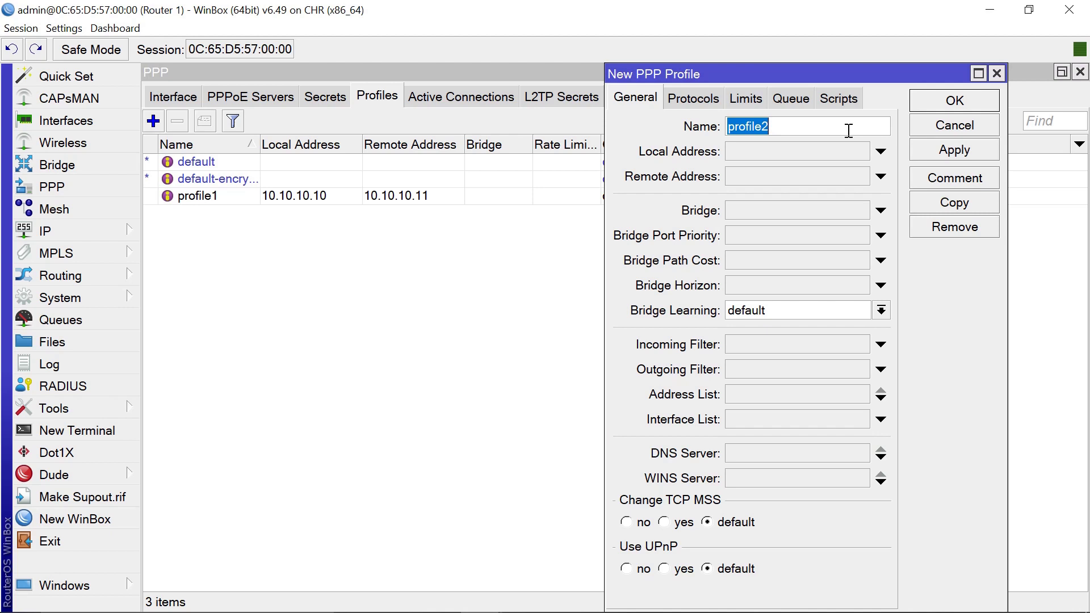
pyautogui.click(798, 126)
pyautogui.press('BackSpace')
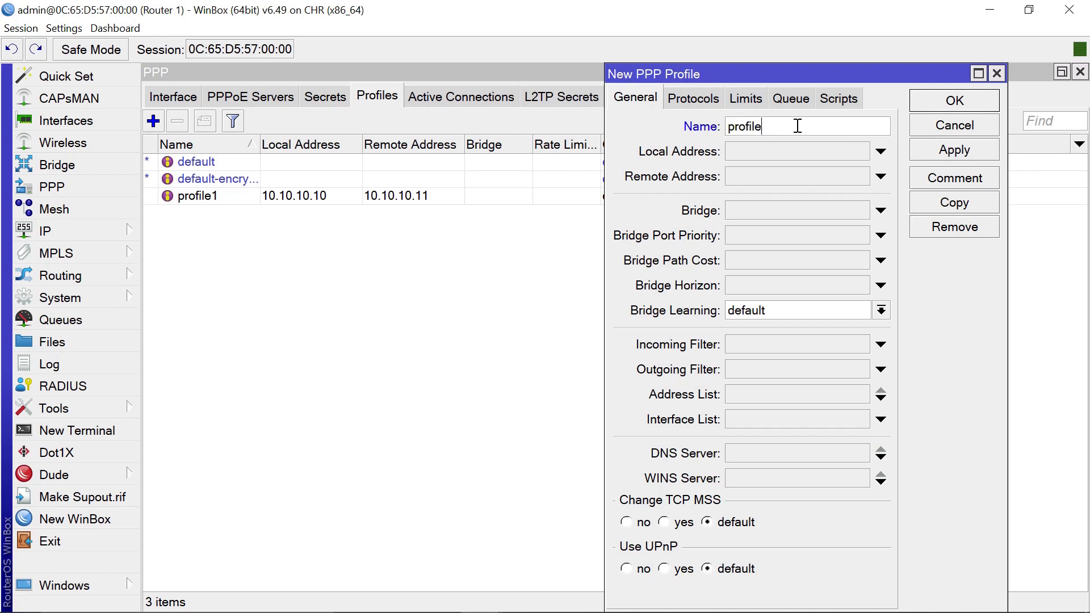
pyautogui.write('sstp')
# Set the profile's local and remote addresses to sstp pool and DNS to 8.8.8.8, then save.
pyautogui.click(884, 154)
pyautogui.click(862, 153)
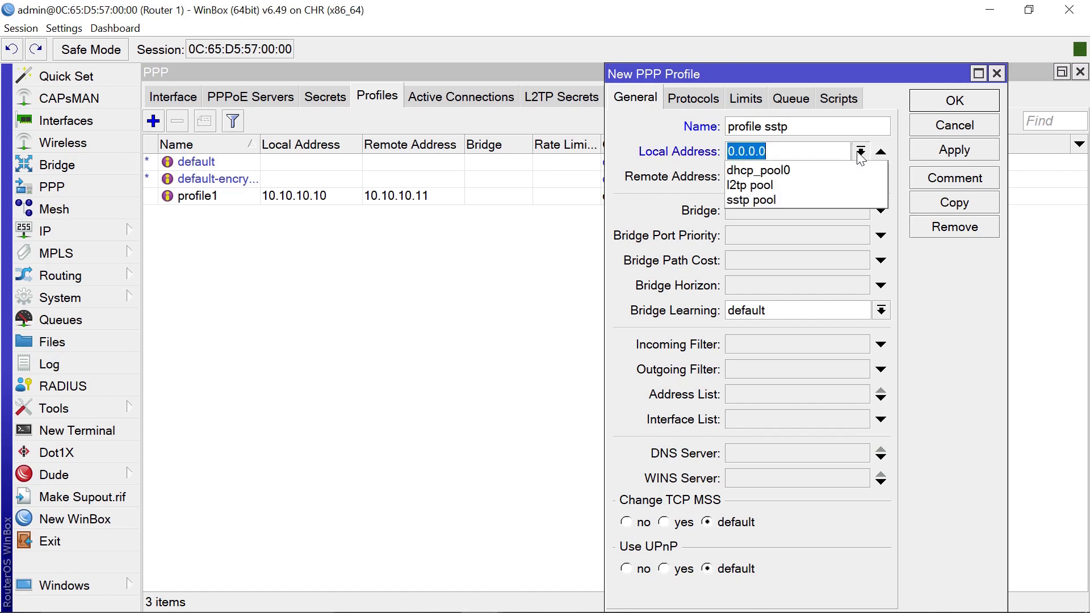
pyautogui.click(775, 200)
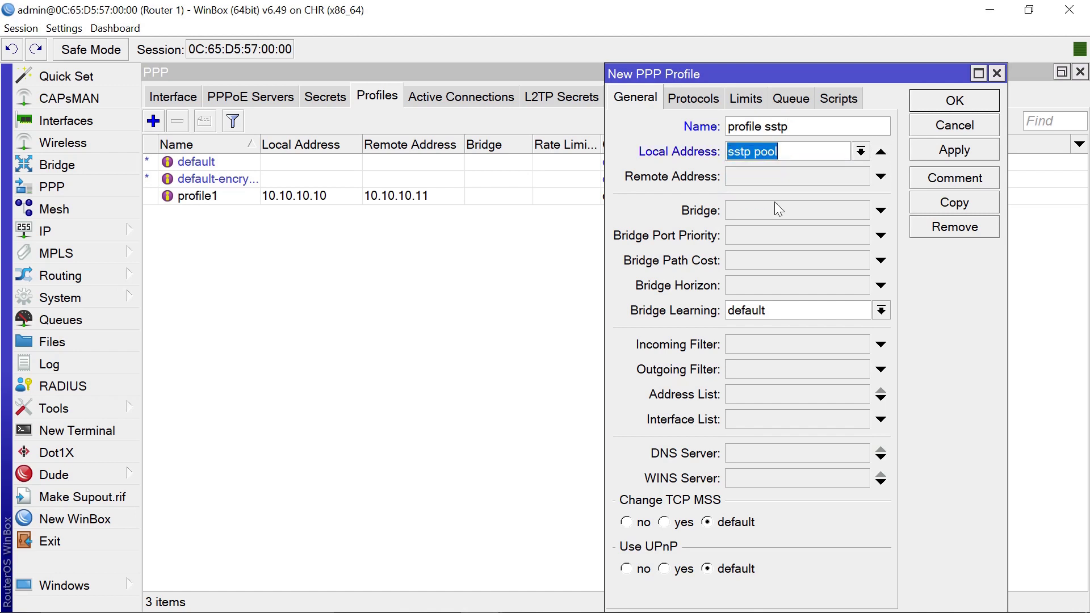
pyautogui.click(881, 179)
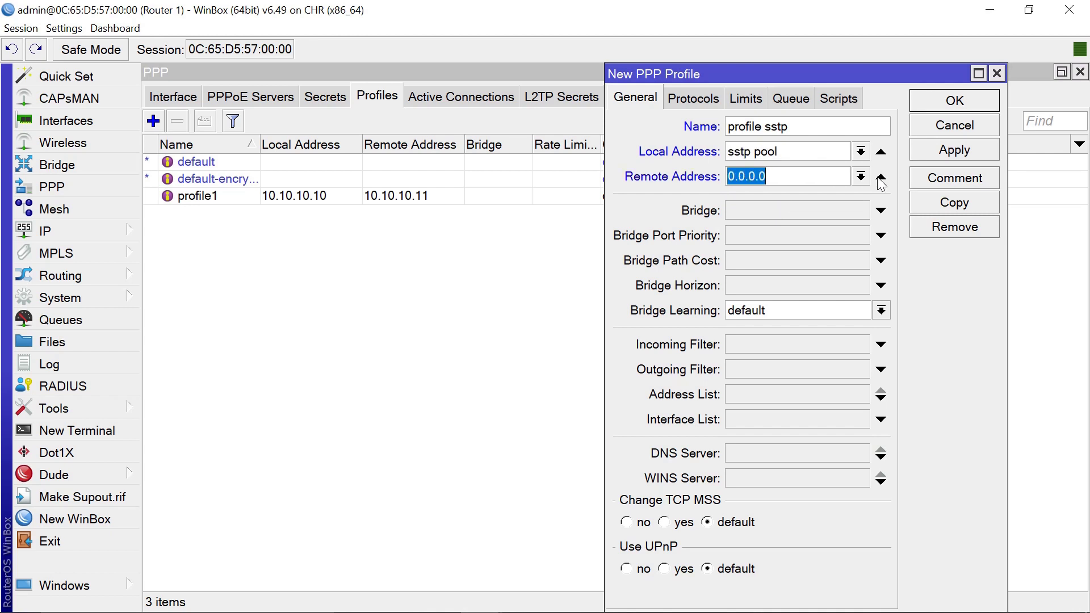
pyautogui.click(861, 177)
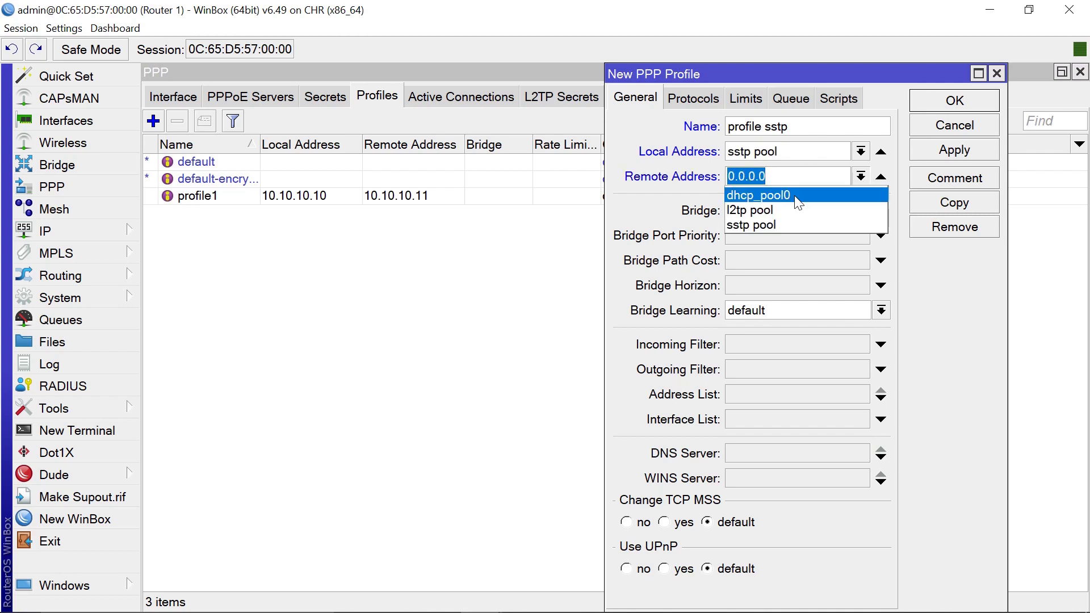
pyautogui.click(754, 224)
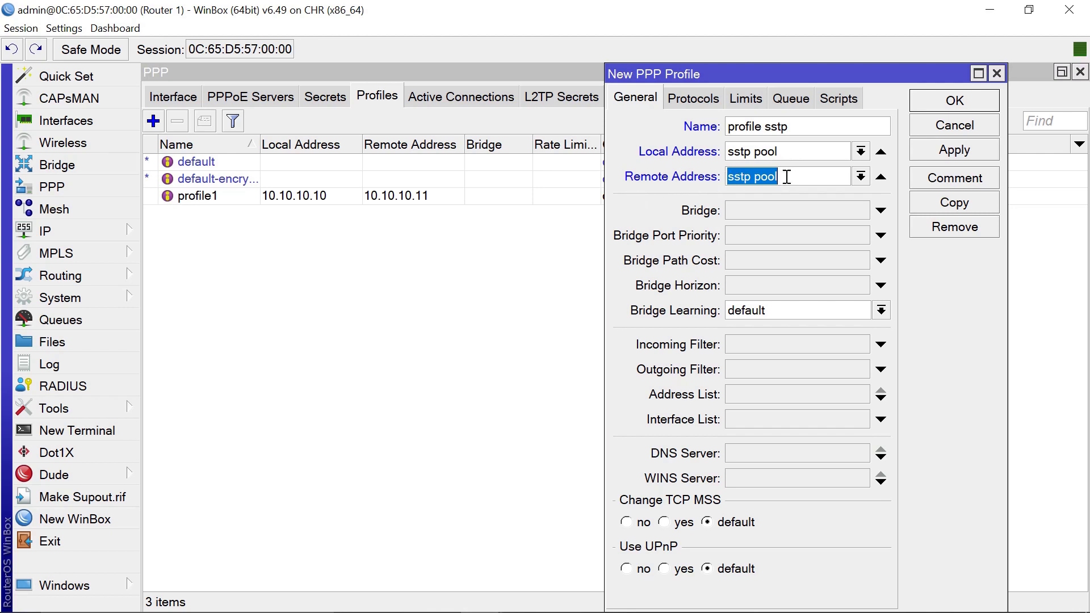
pyautogui.click(745, 453)
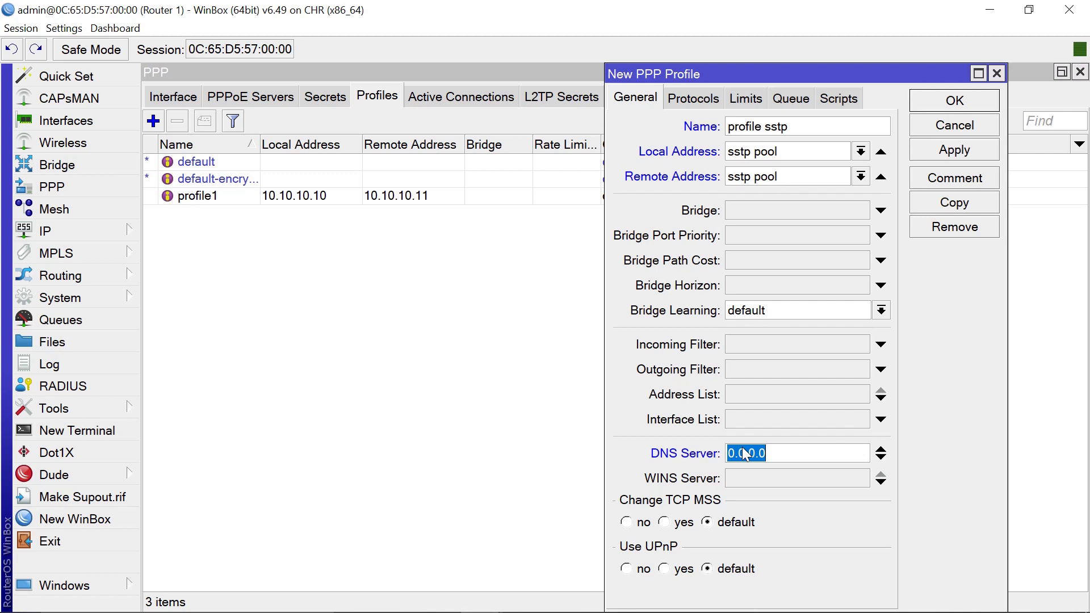
pyautogui.write('8.8.8.8')
pyautogui.click(972, 100)
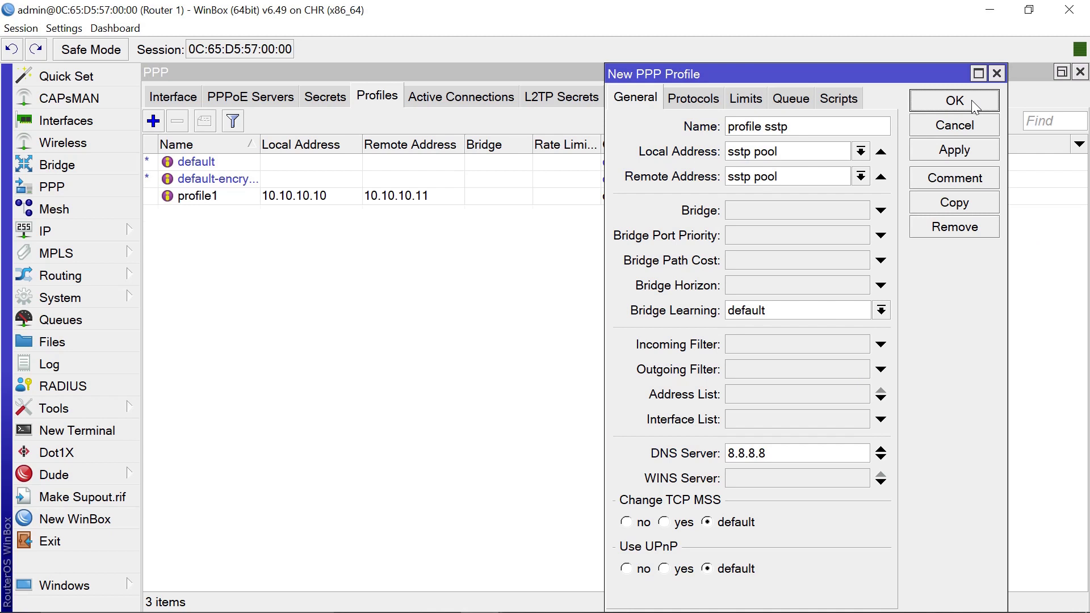
# Create a new PPP secret named sstptest and enter its password.
pyautogui.click(325, 98)
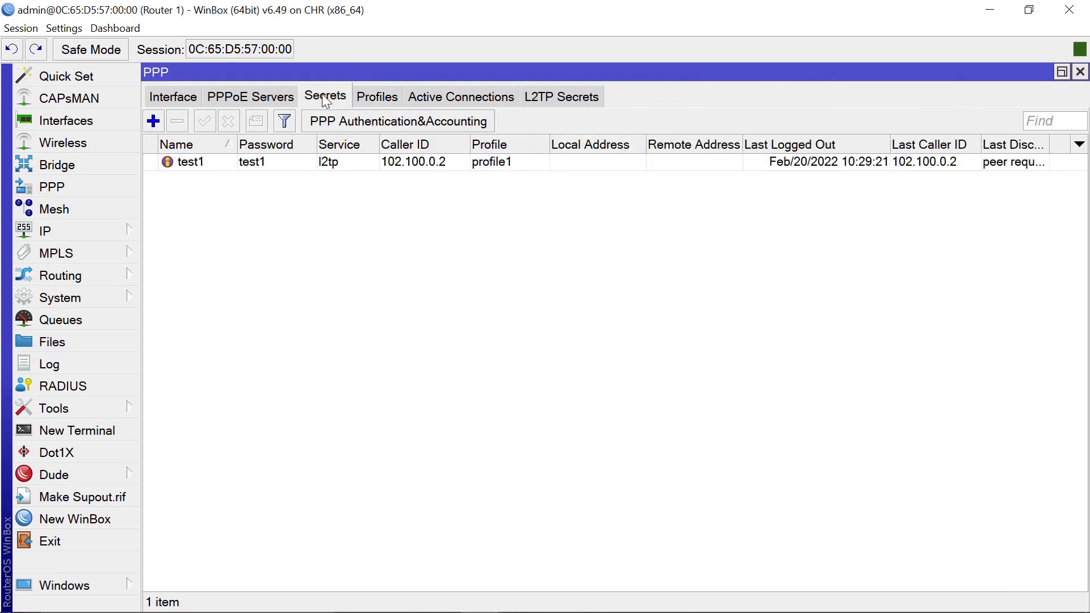
pyautogui.click(153, 121)
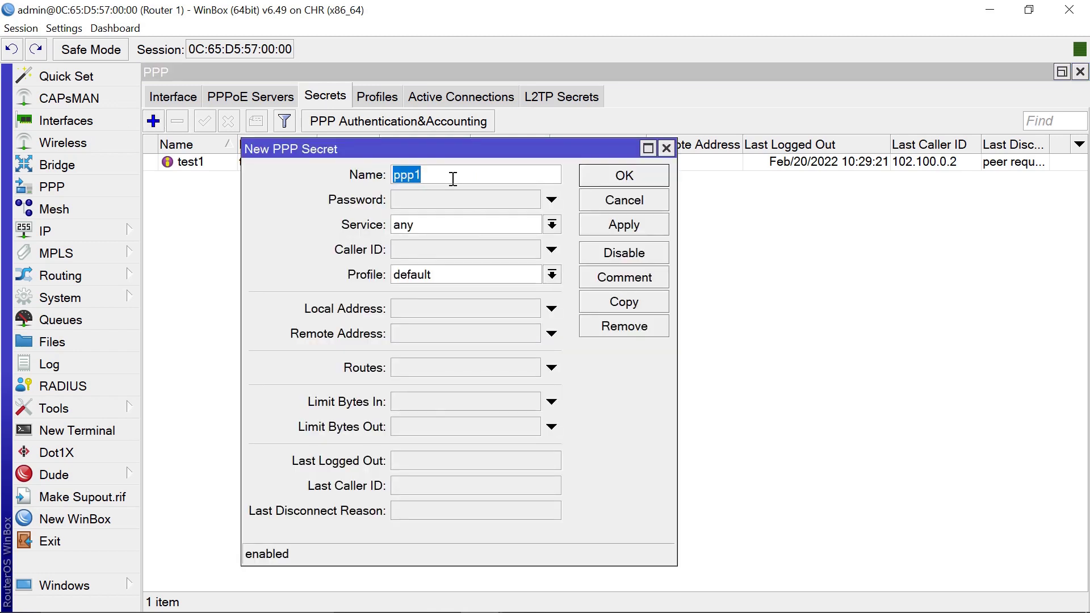
pyautogui.write('sstptest')
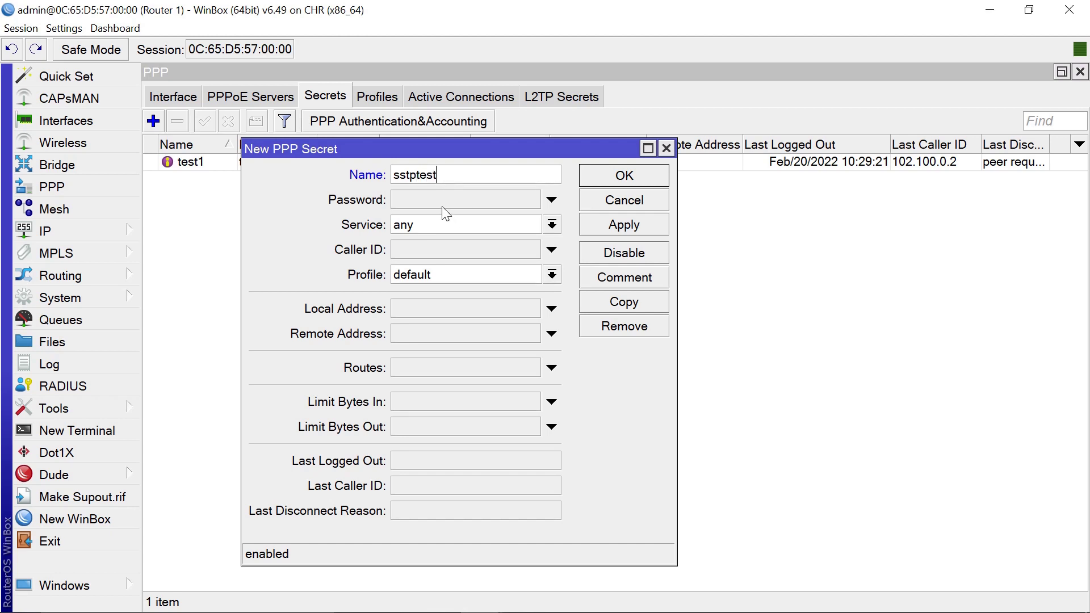
pyautogui.click(436, 201)
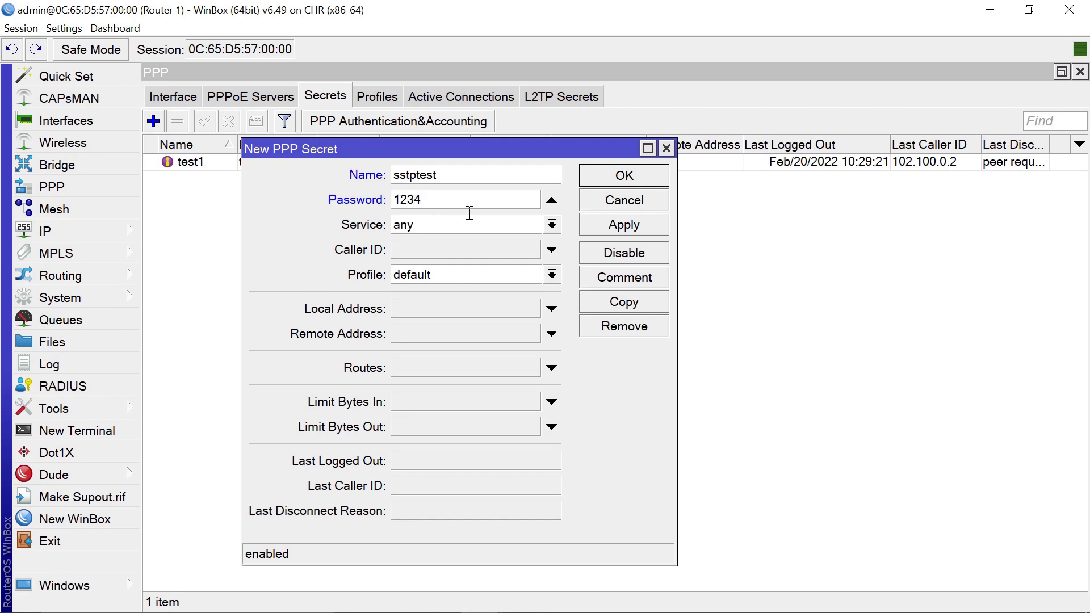
# Limit the secret to the sstp service with profile 'profile sstp', then apply and confirm.
pyautogui.click(552, 226)
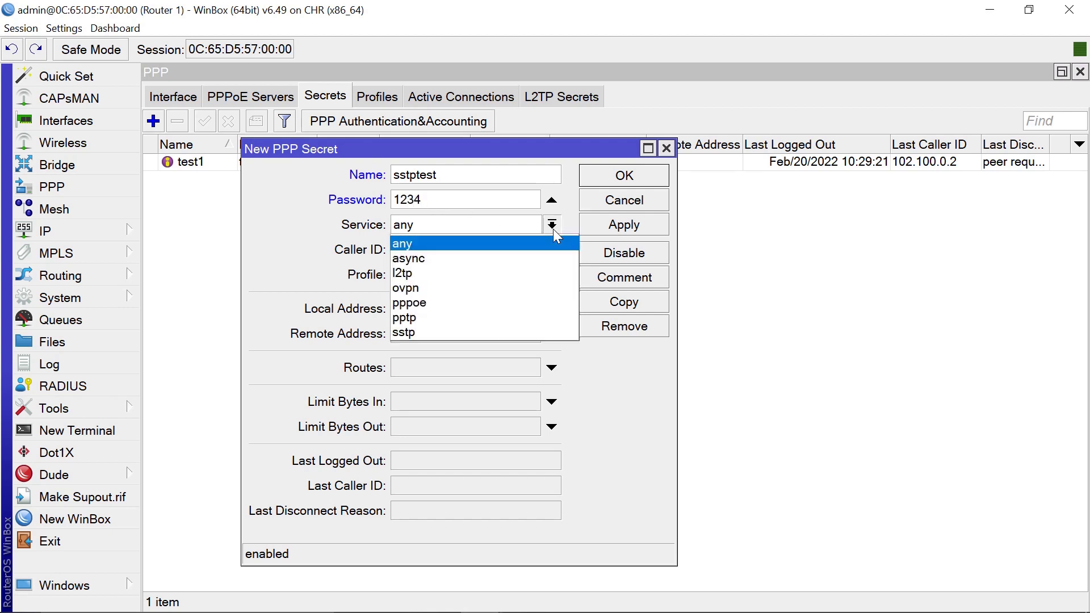
pyautogui.click(434, 332)
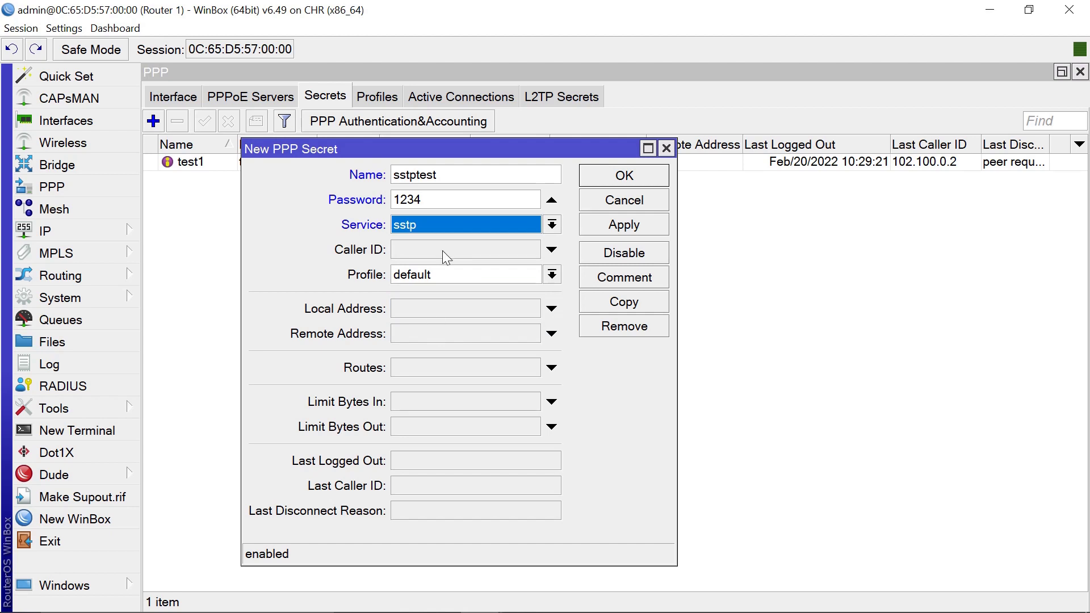
pyautogui.click(553, 276)
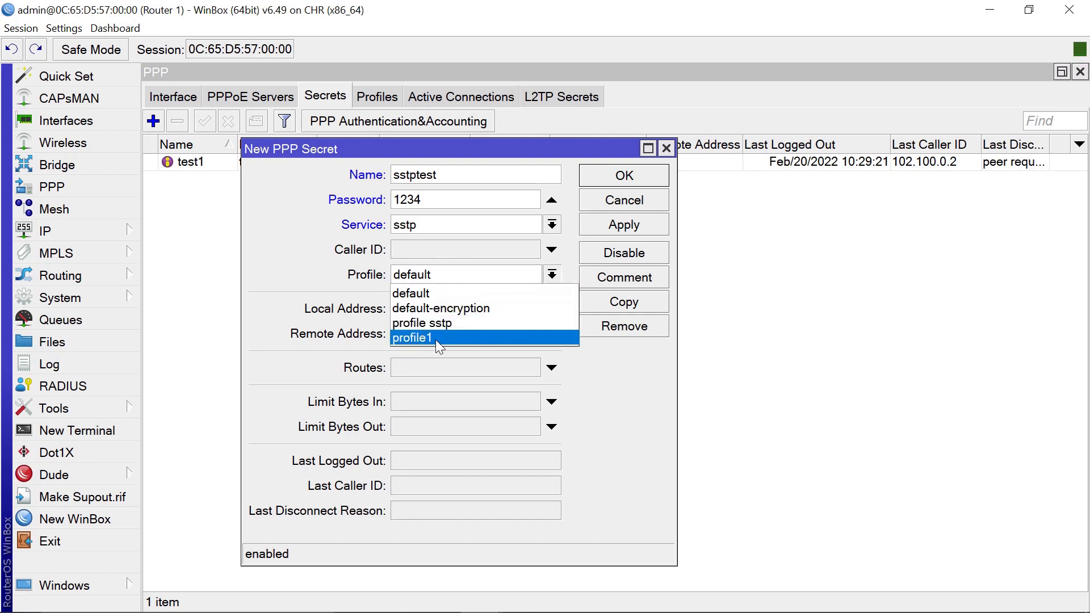
pyautogui.click(458, 325)
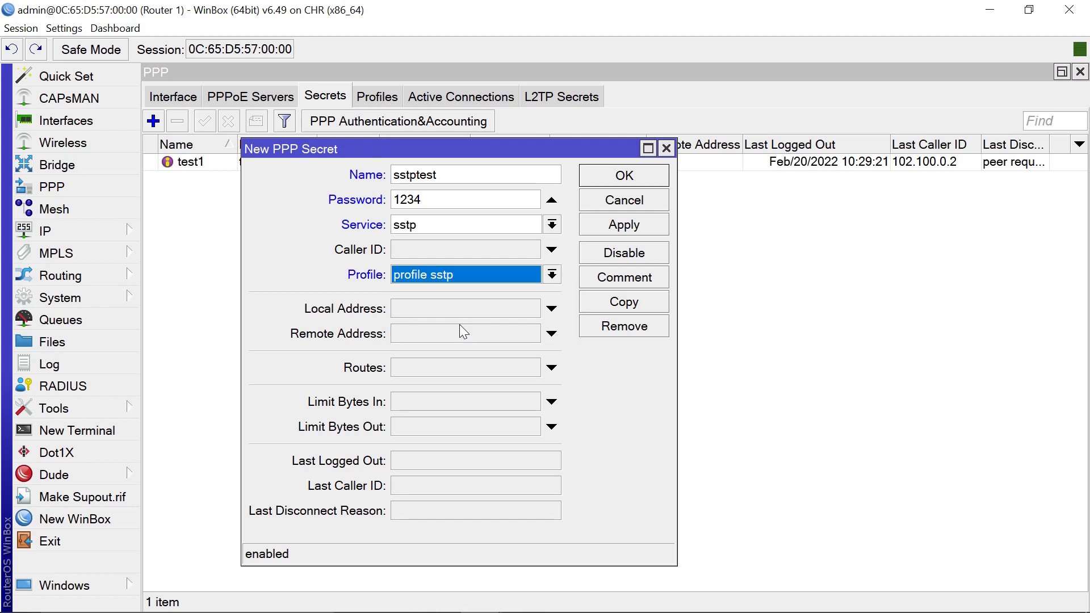
pyautogui.click(636, 230)
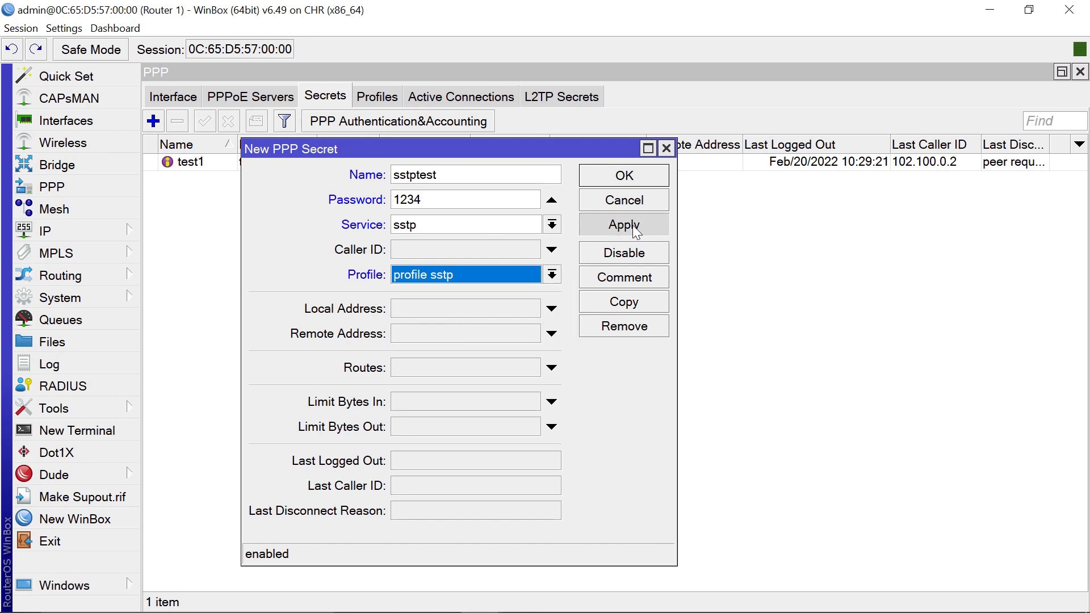
pyautogui.click(626, 178)
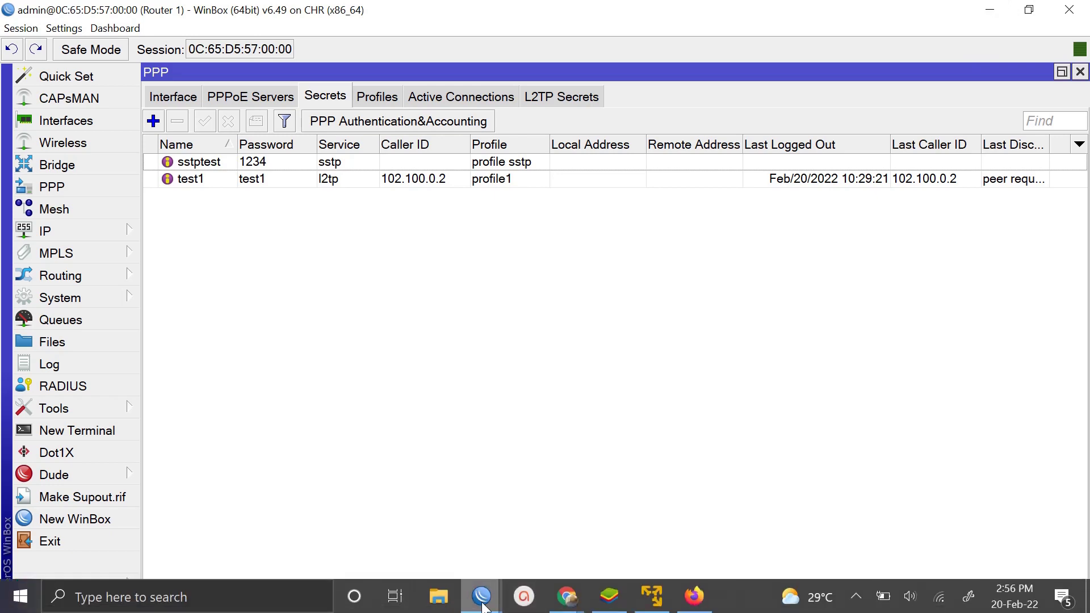
# Bring Router 2's WinBox session forward and maximize it.
pyautogui.moveTo(482, 607)
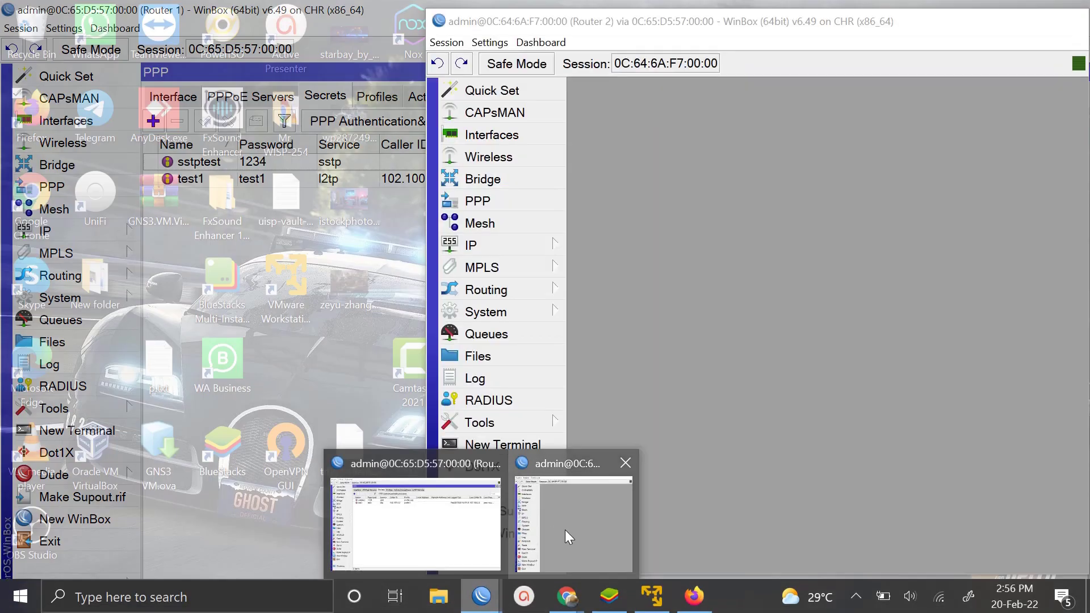
pyautogui.click(564, 530)
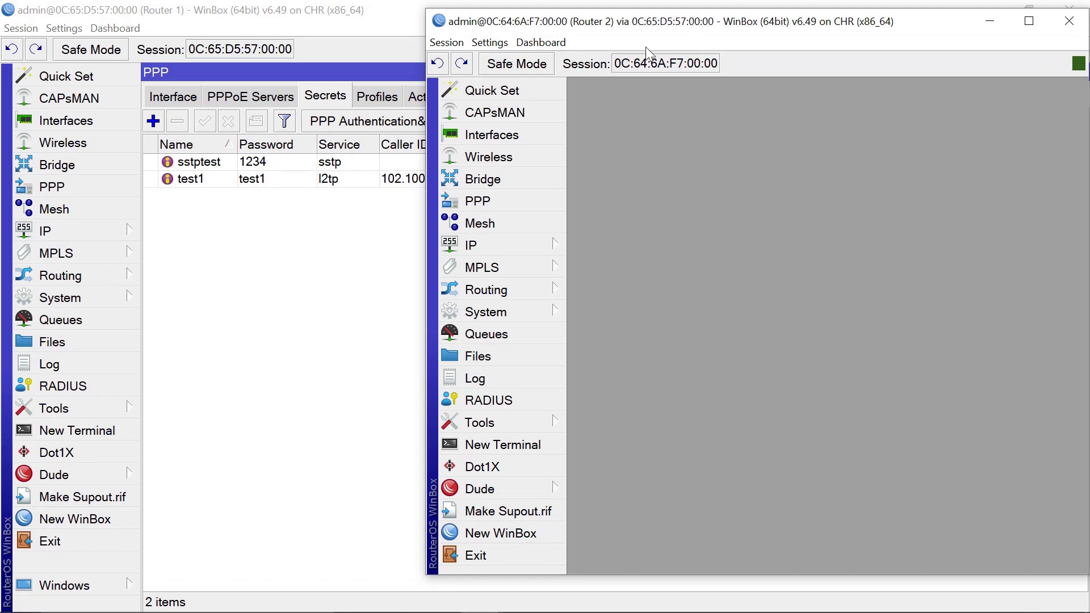
pyautogui.click(1027, 24)
pyautogui.click(1025, 37)
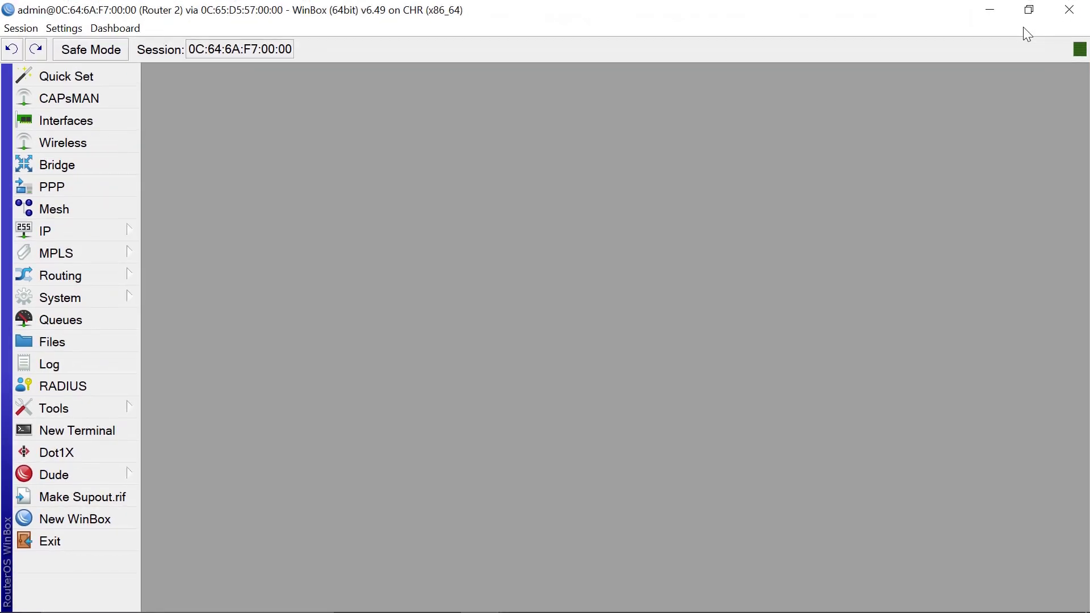
# Add SSTP Client interface sstp-out1 and show its Dial Out settings.
pyautogui.click(59, 125)
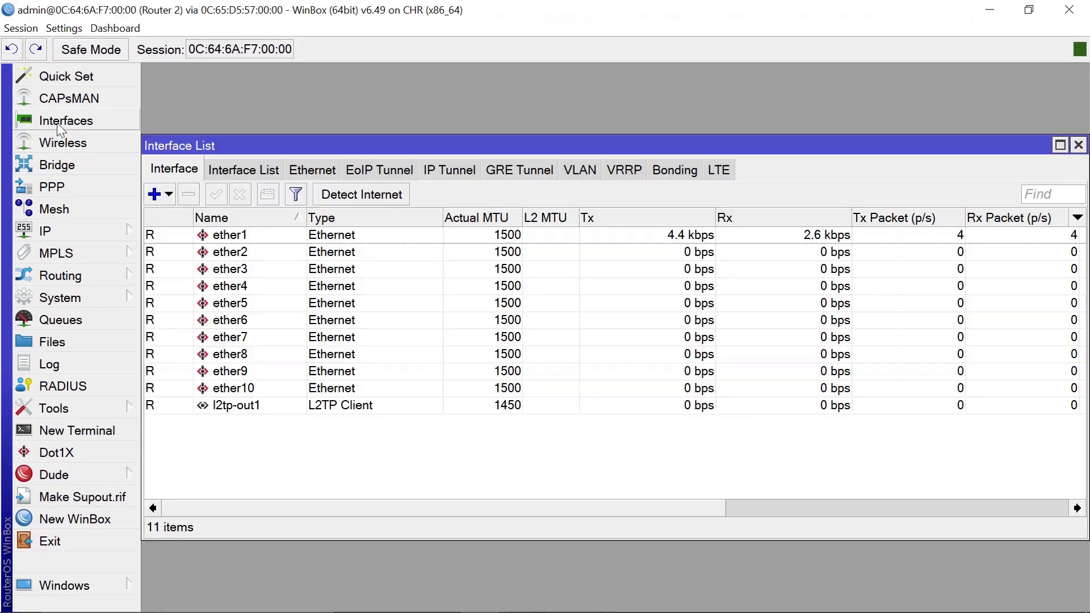
pyautogui.click(164, 196)
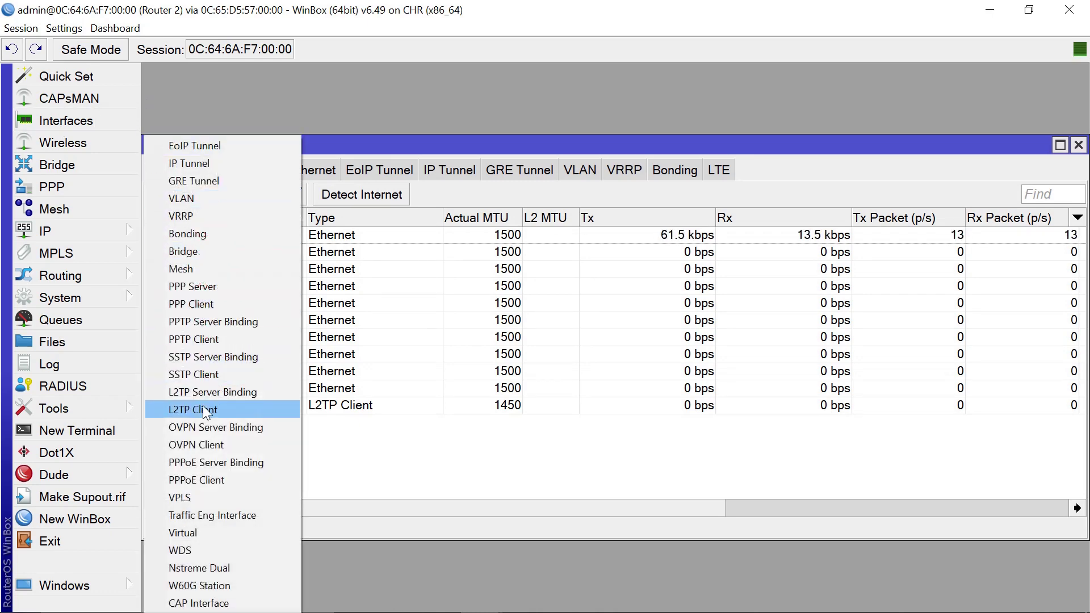
pyautogui.click(214, 379)
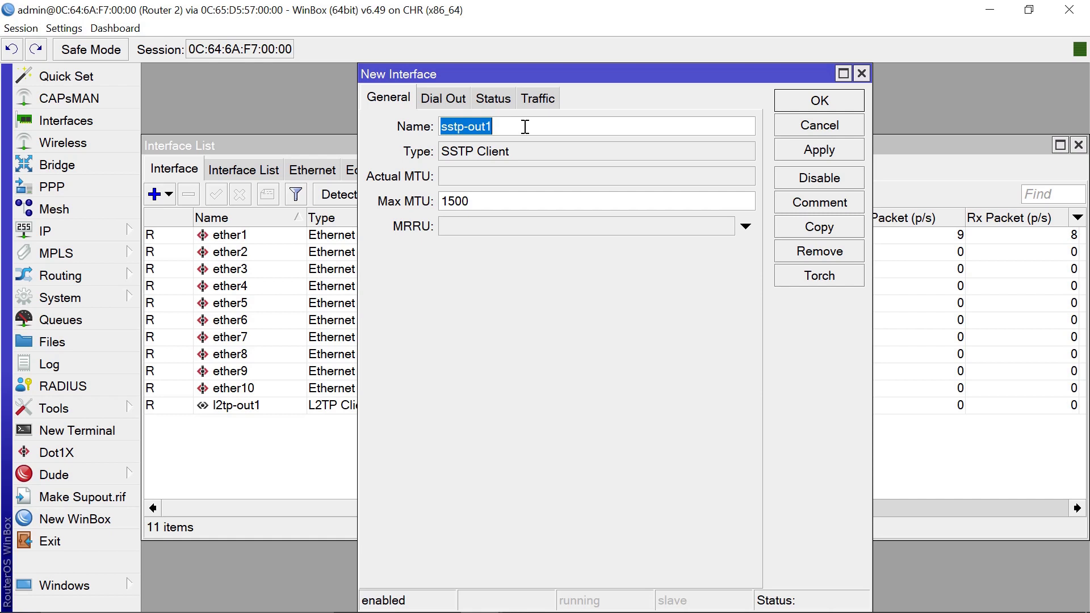
pyautogui.click(444, 99)
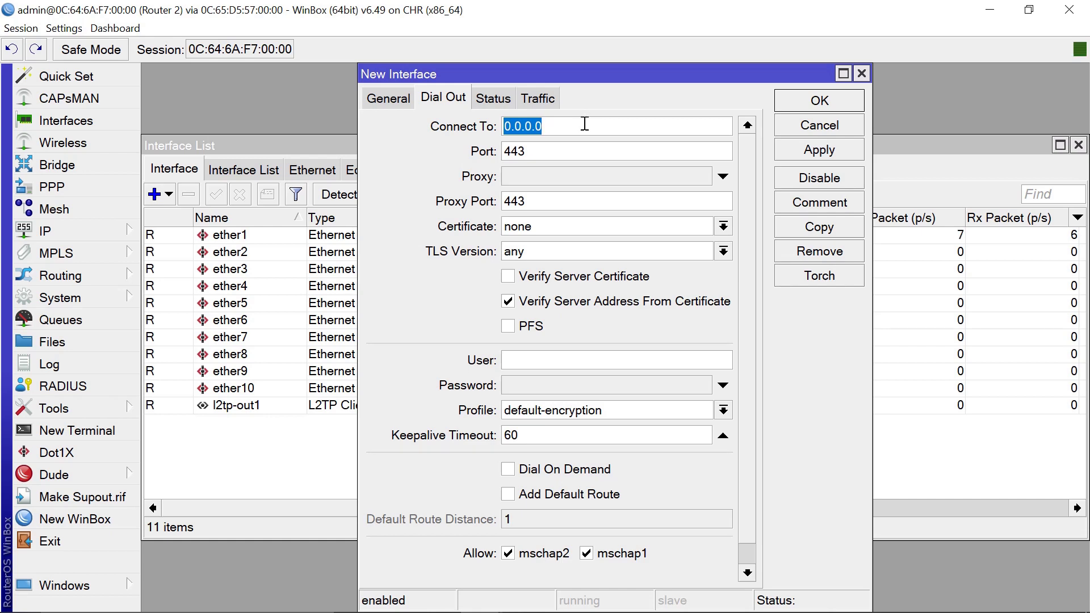
pyautogui.moveTo(489, 602)
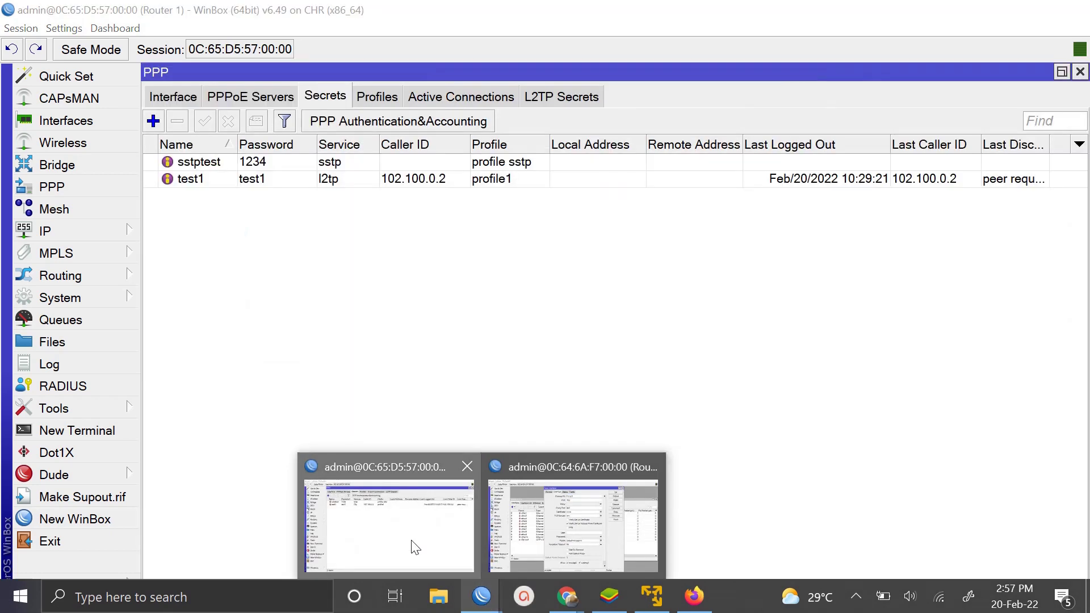
# Copy Router 1's ether2 address 172.17.5.1/24 from its IP address list, then close the windows.
pyautogui.click(416, 547)
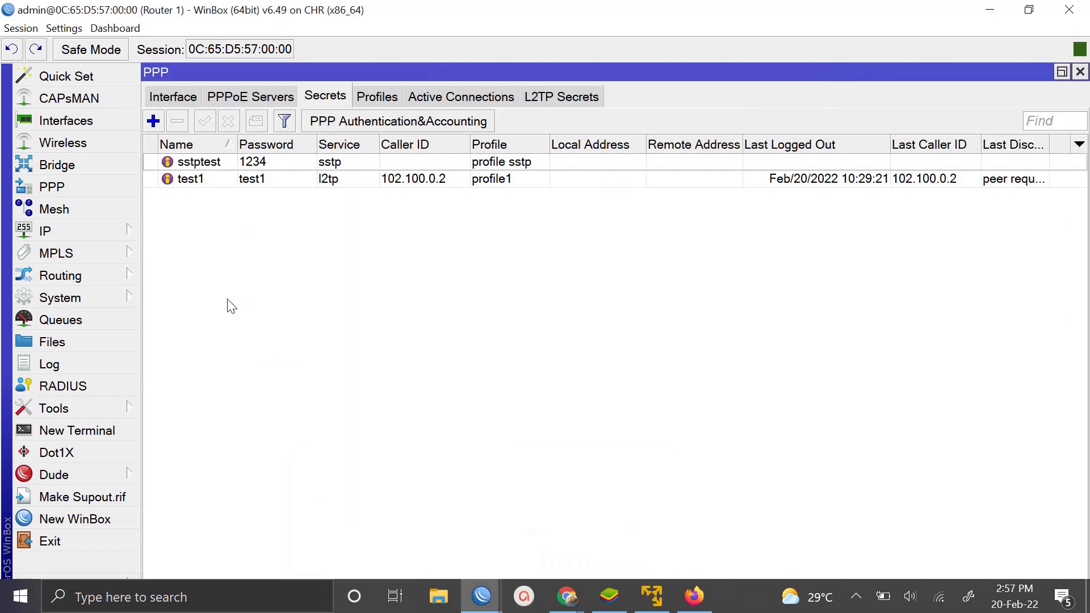
pyautogui.click(53, 230)
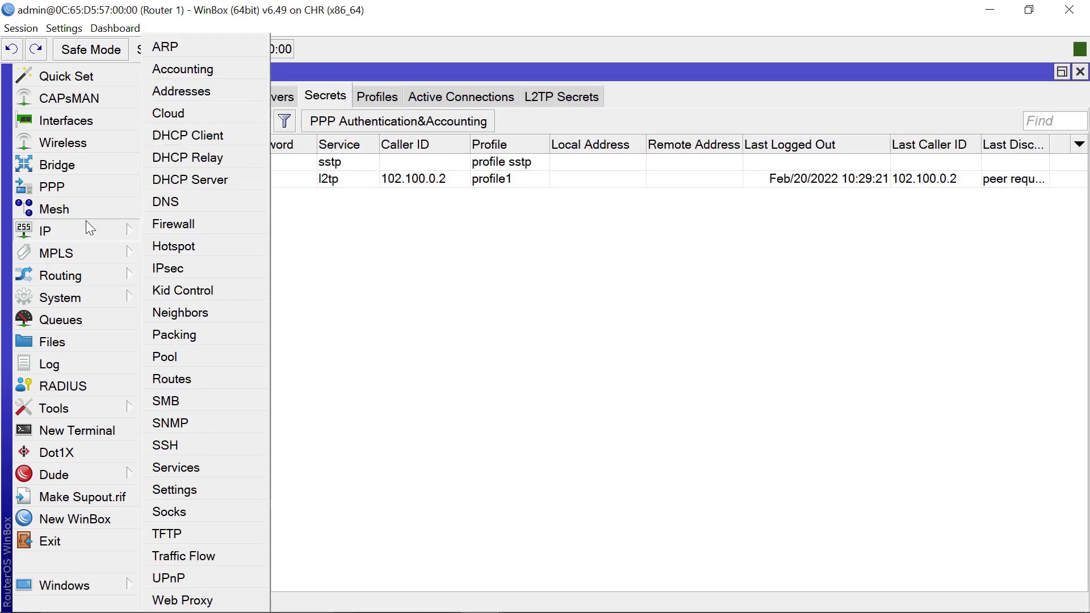
pyautogui.click(206, 92)
pyautogui.click(324, 283)
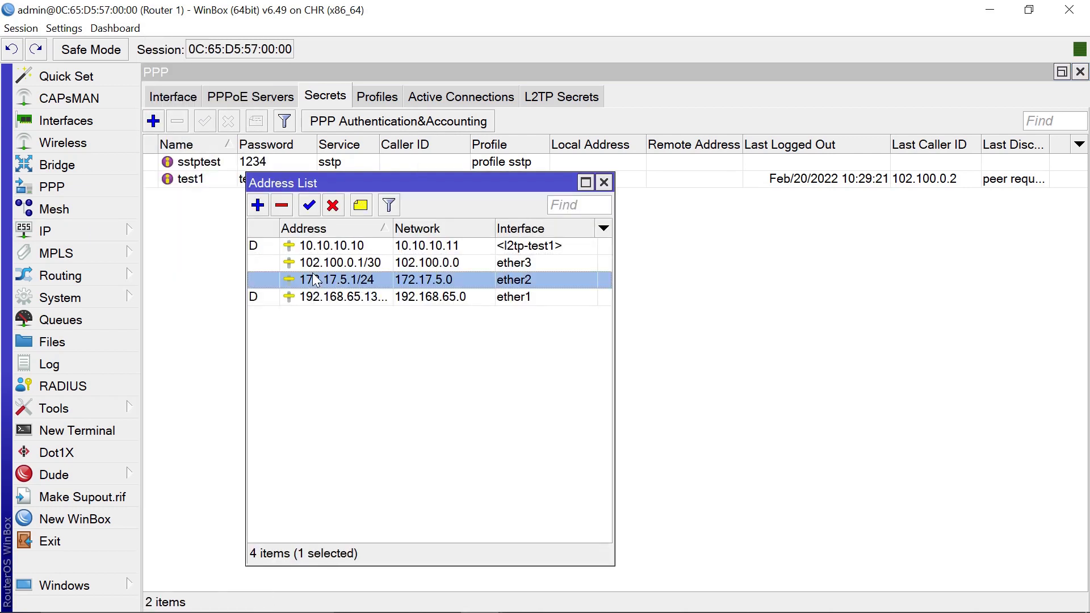
pyautogui.doubleClick(323, 283)
pyautogui.hotkey('ctrl', 'c')
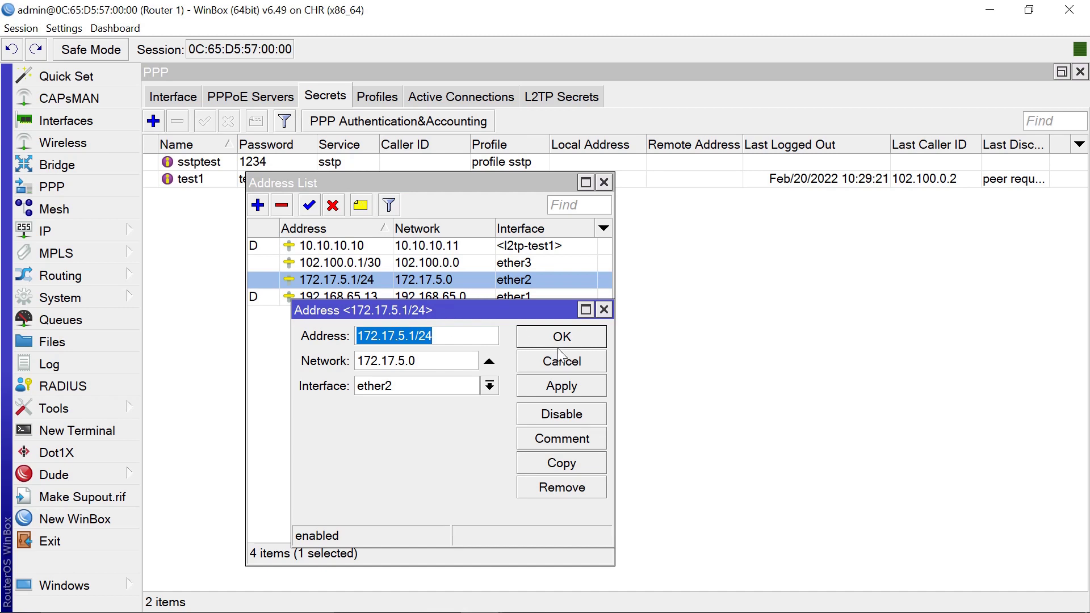
pyautogui.click(582, 341)
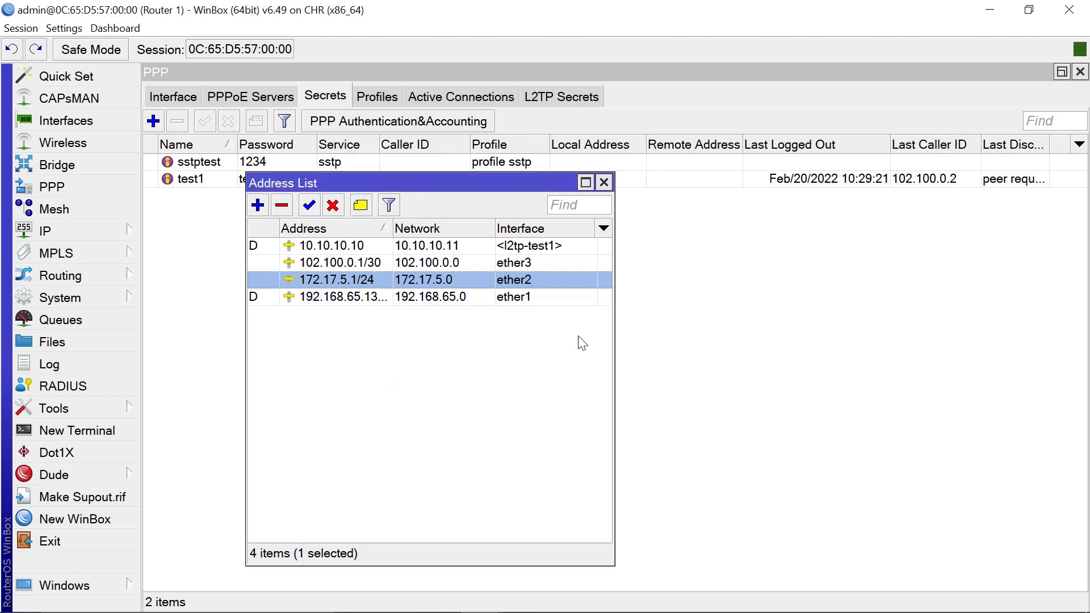
pyautogui.click(602, 182)
# Set Router 2's SSTP client Connect To 172.17.5.1 and User to sstptest.
pyautogui.click(992, 8)
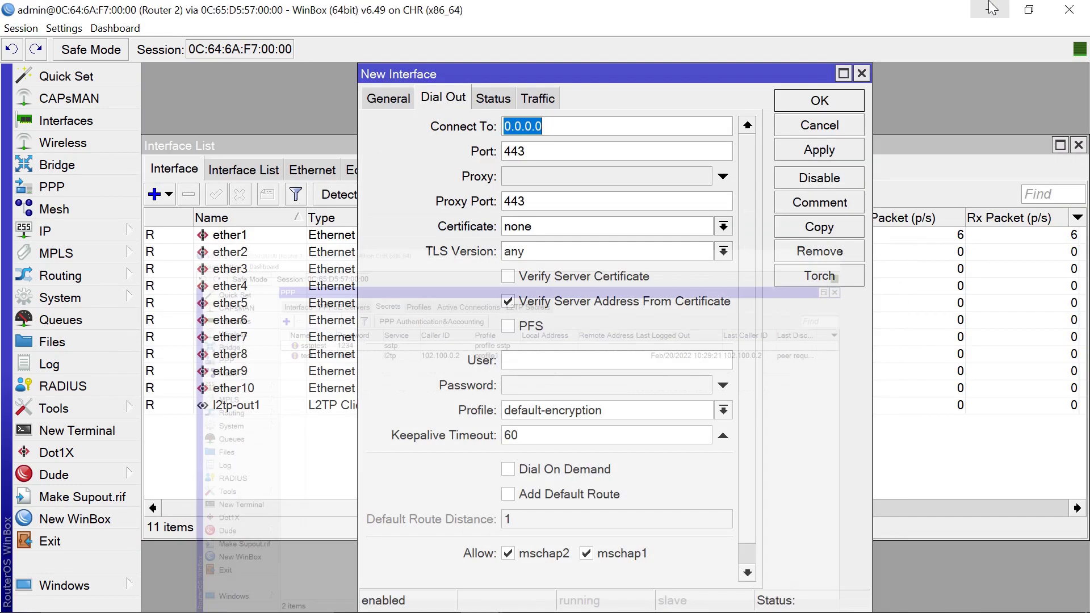
pyautogui.hotkey('ctrl', 'v')
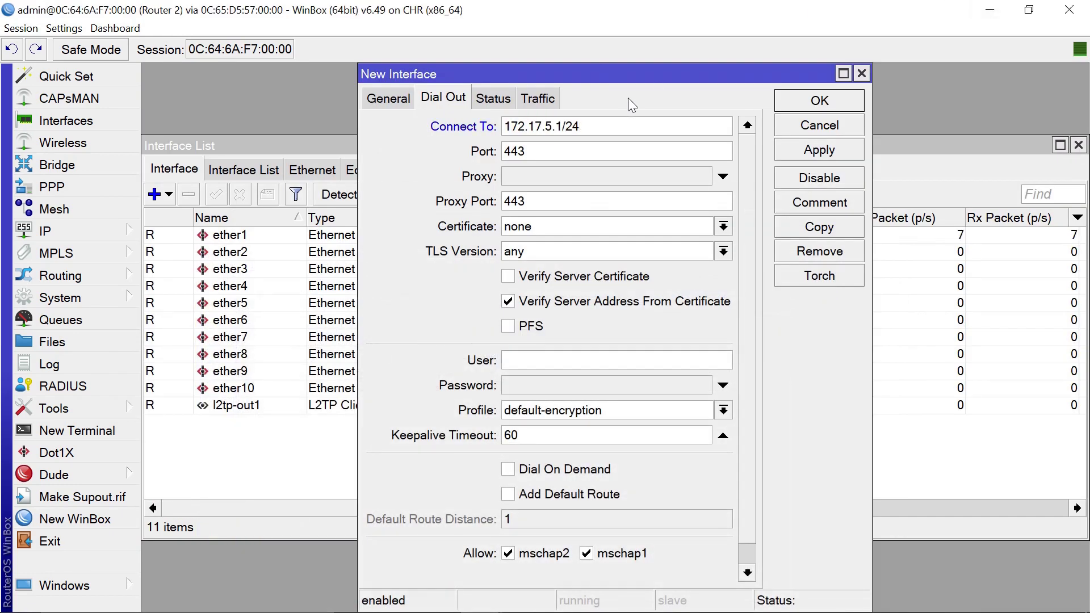
pyautogui.press('BackSpace')
pyautogui.press('BackSpace')
pyautogui.press('BackSpace')
pyautogui.write('sstptest')
# Look up the SSTP secret's password in Router 1's PPP Secrets list.
pyautogui.moveTo(481, 596)
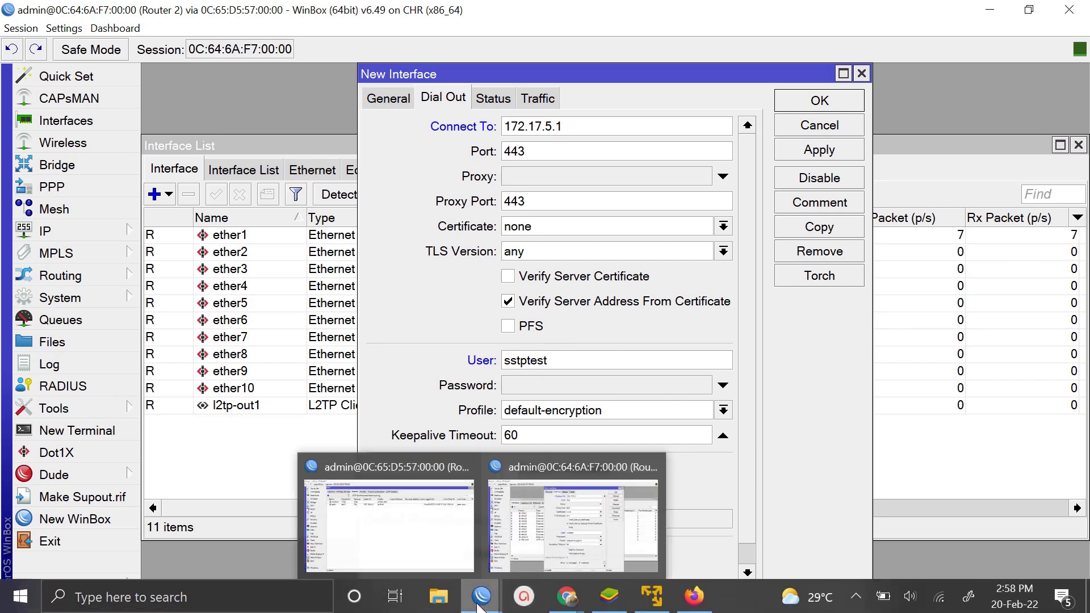
pyautogui.click(409, 561)
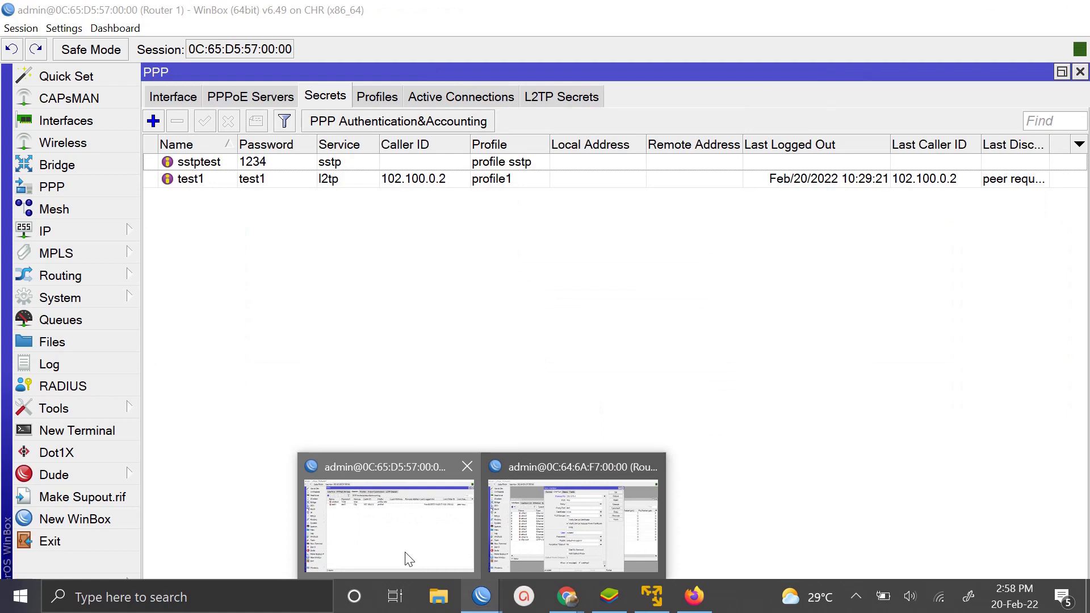
pyautogui.click(209, 165)
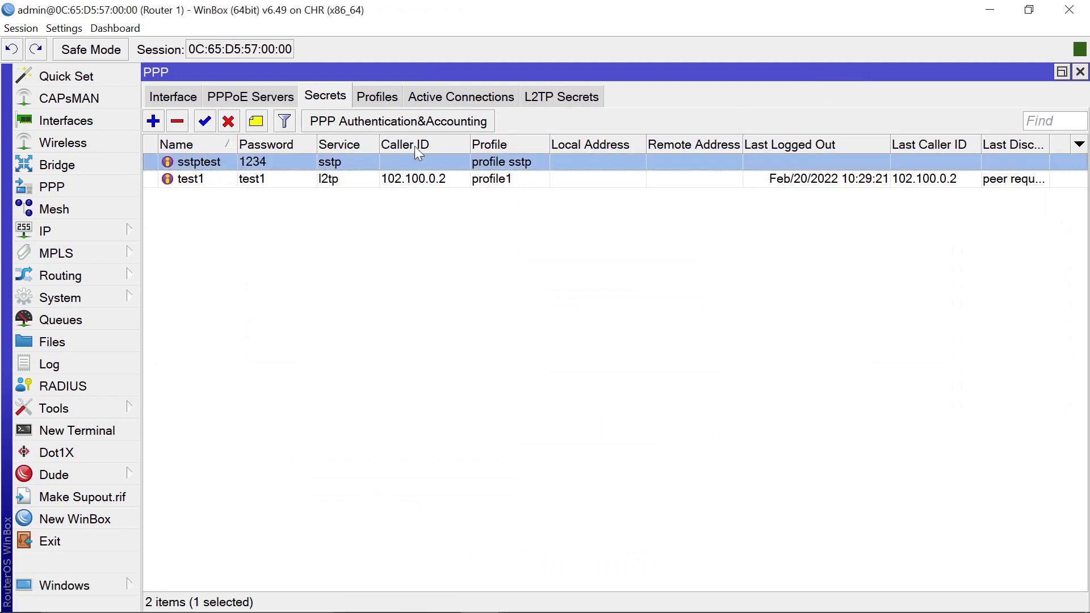
pyautogui.click(995, 9)
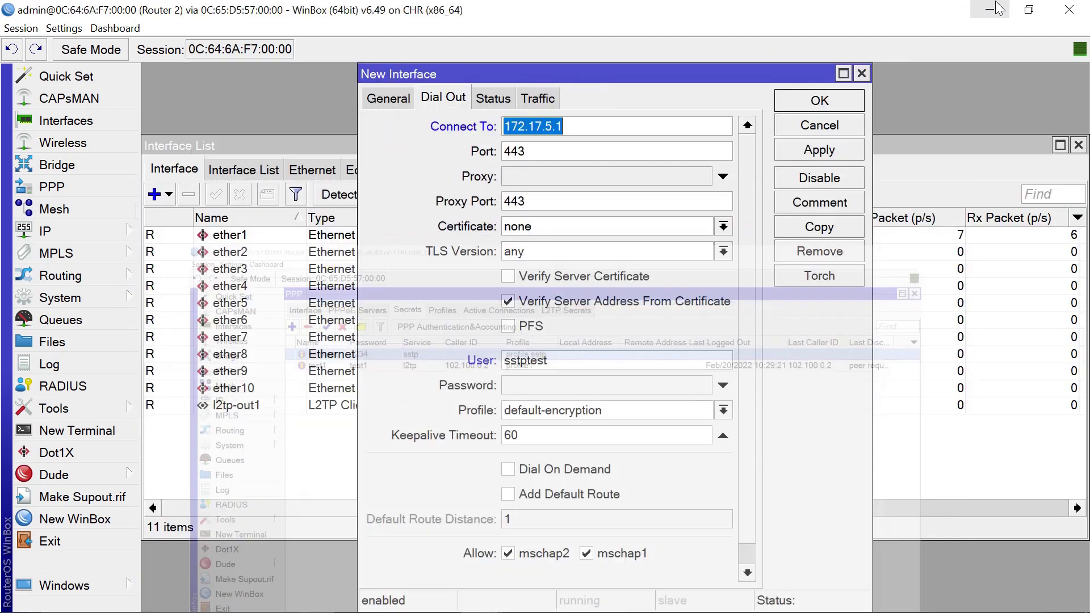
# Enter the secret's password in Router 2's SSTP client and apply so sstp-out1 connects.
pyautogui.click(547, 386)
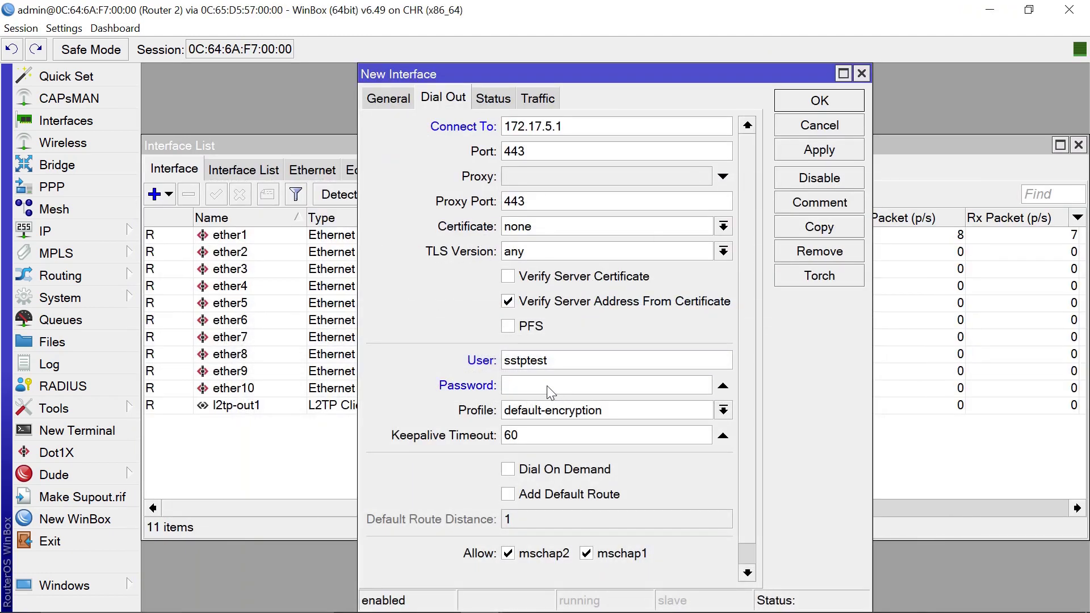
pyautogui.write('**')
pyautogui.click(811, 149)
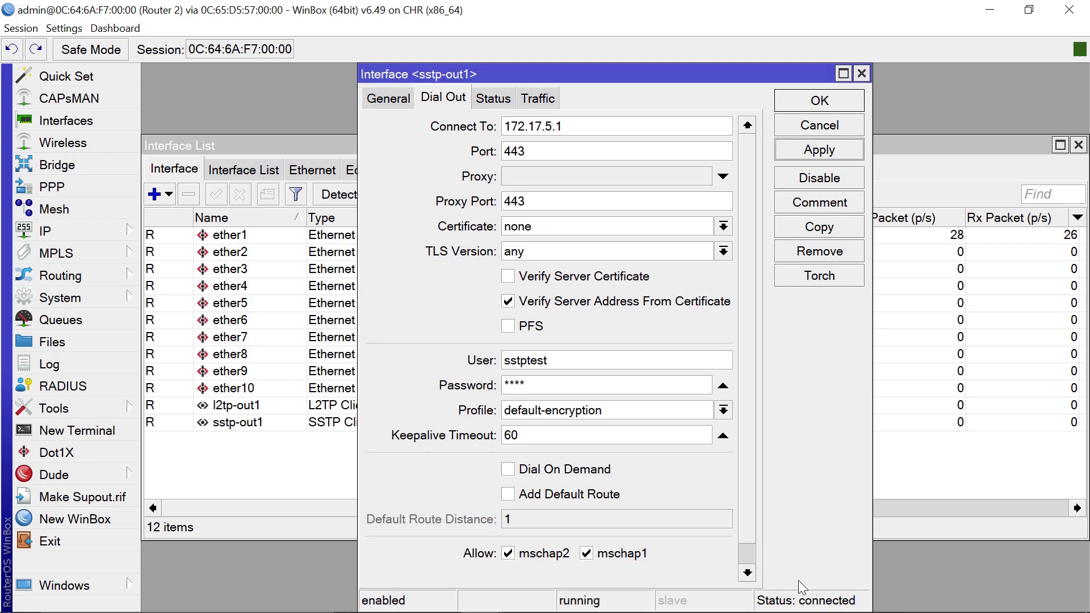
pyautogui.moveTo(829, 608)
# Show the sstptest session at 192.168.1.99 in Active Connections with the full AES256-CBC encoding visible.
pyautogui.moveTo(482, 595)
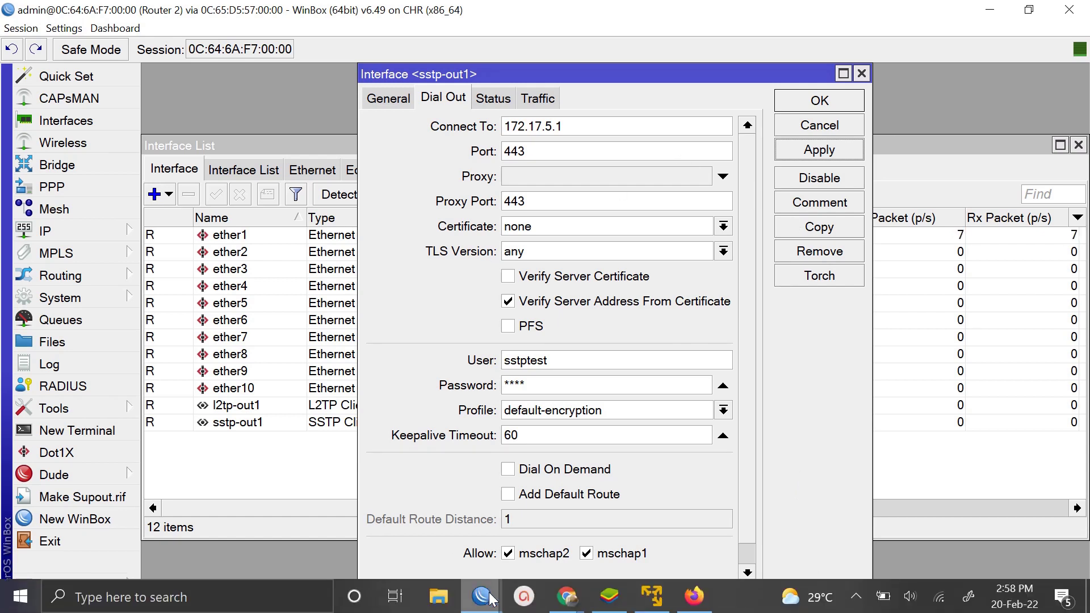
pyautogui.click(406, 528)
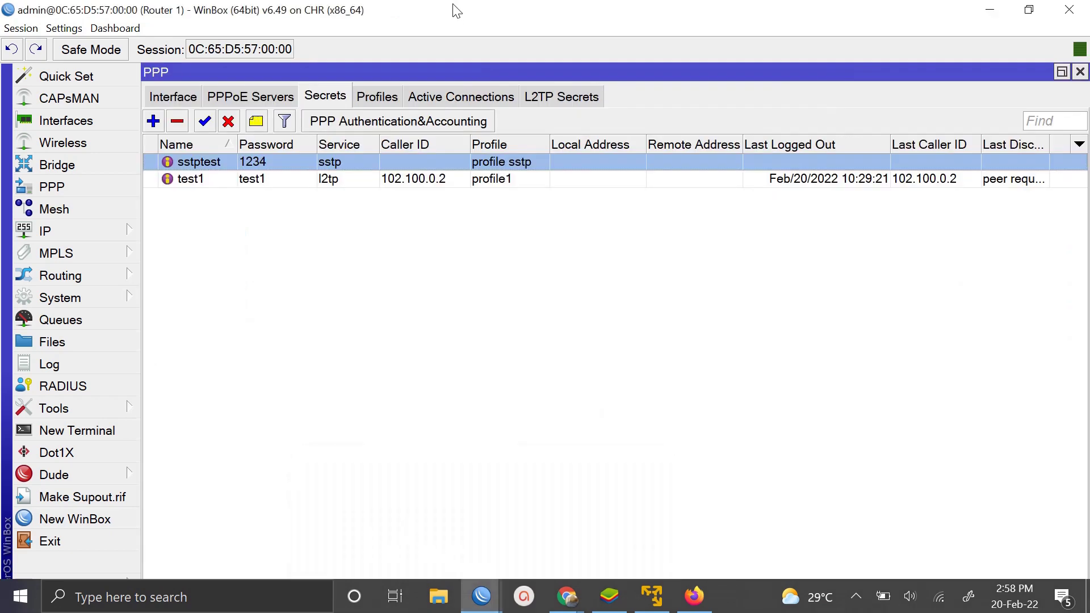
pyautogui.click(451, 97)
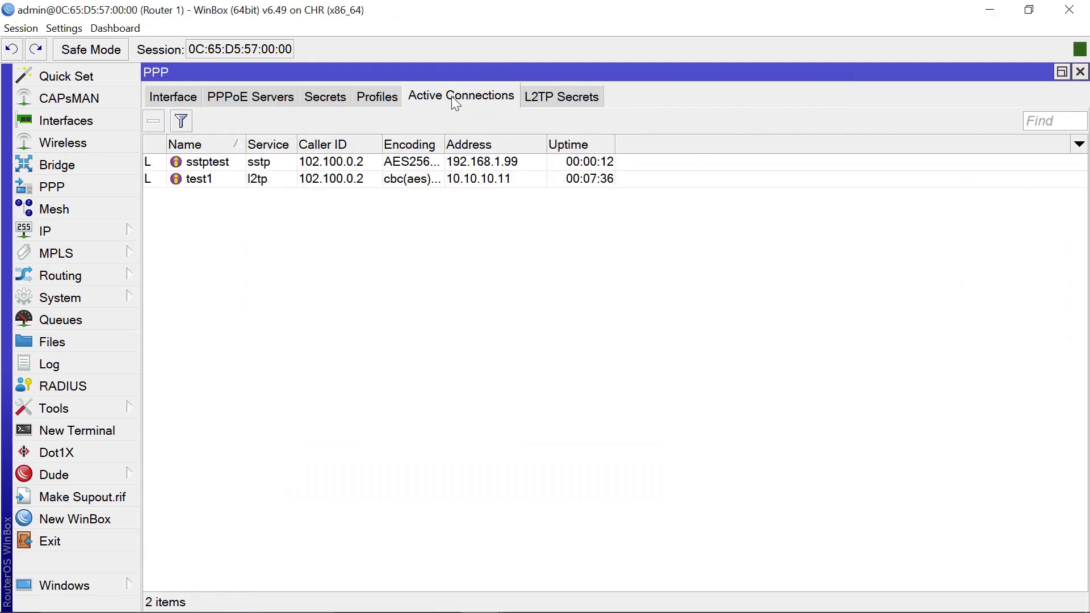
pyautogui.click(220, 165)
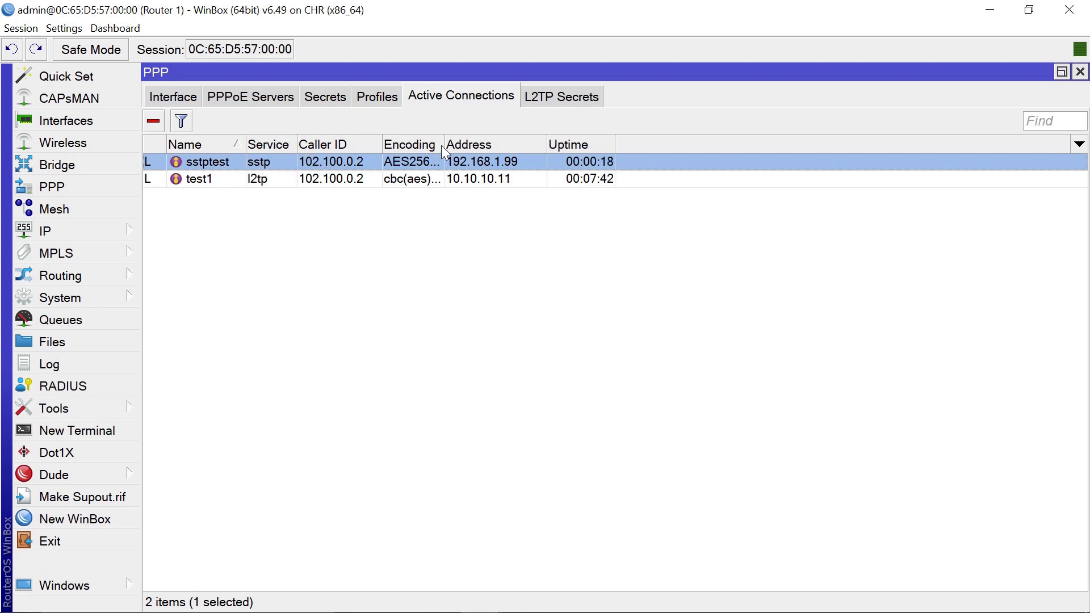
pyautogui.moveTo(445, 144); pyautogui.dragTo(564, 143)
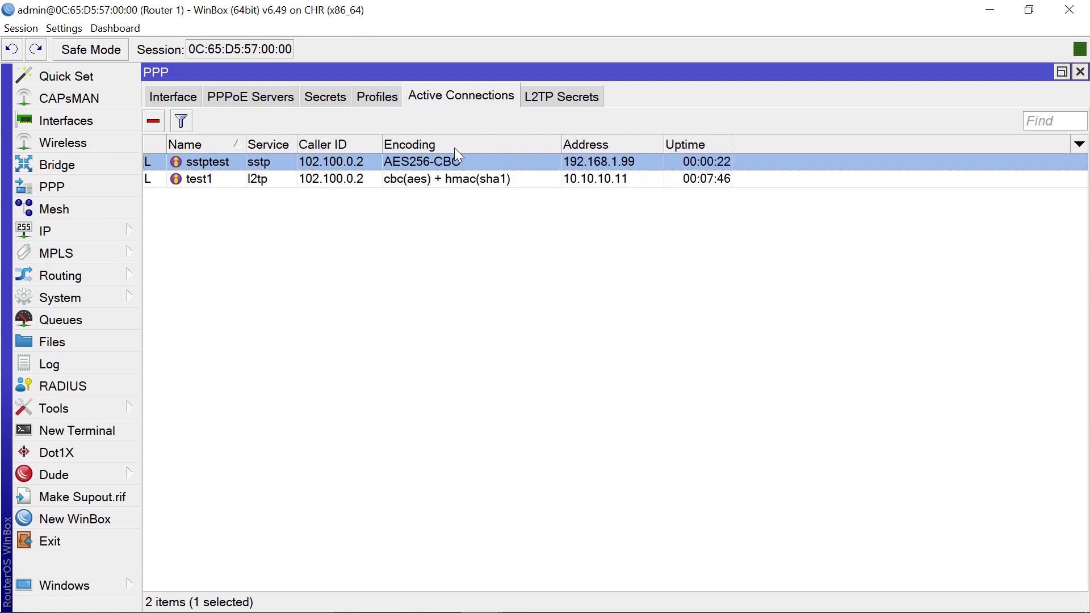